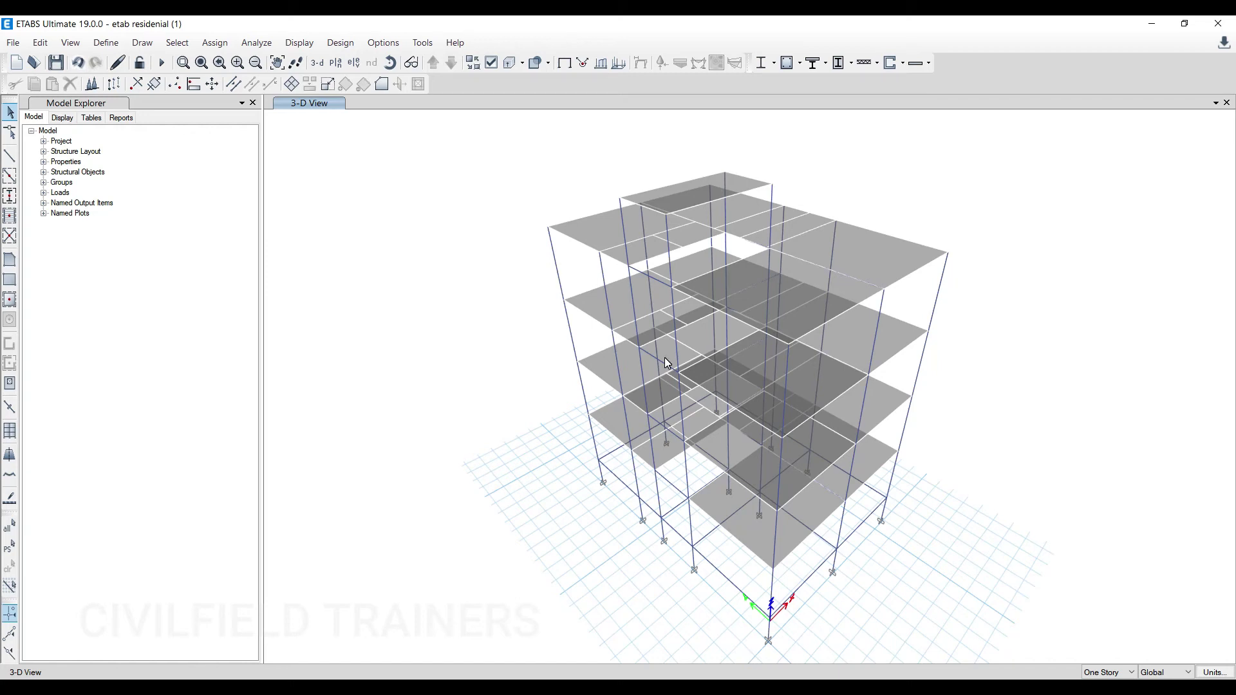
{"action": "left_click", "coordinate": [686, 191]}
{"action": "left_click", "coordinate": [686, 193]}
{"action": "left_click", "coordinate": [700, 198]}
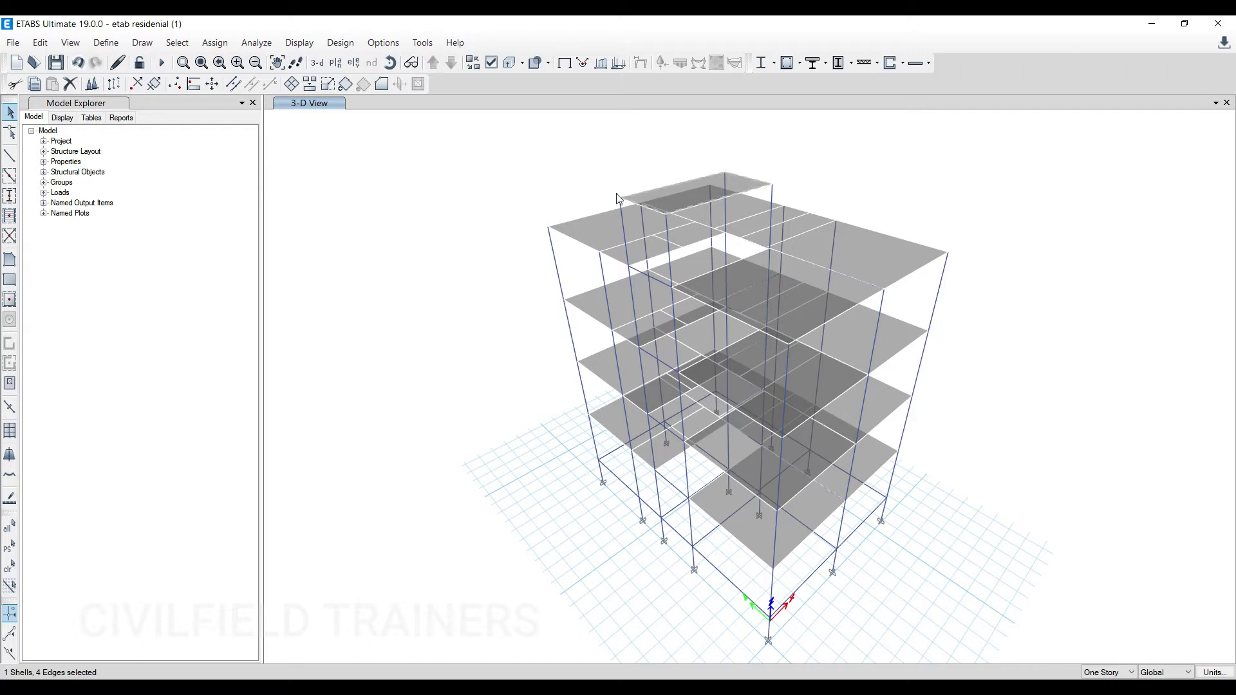
{"action": "left_click", "coordinate": [682, 201]}
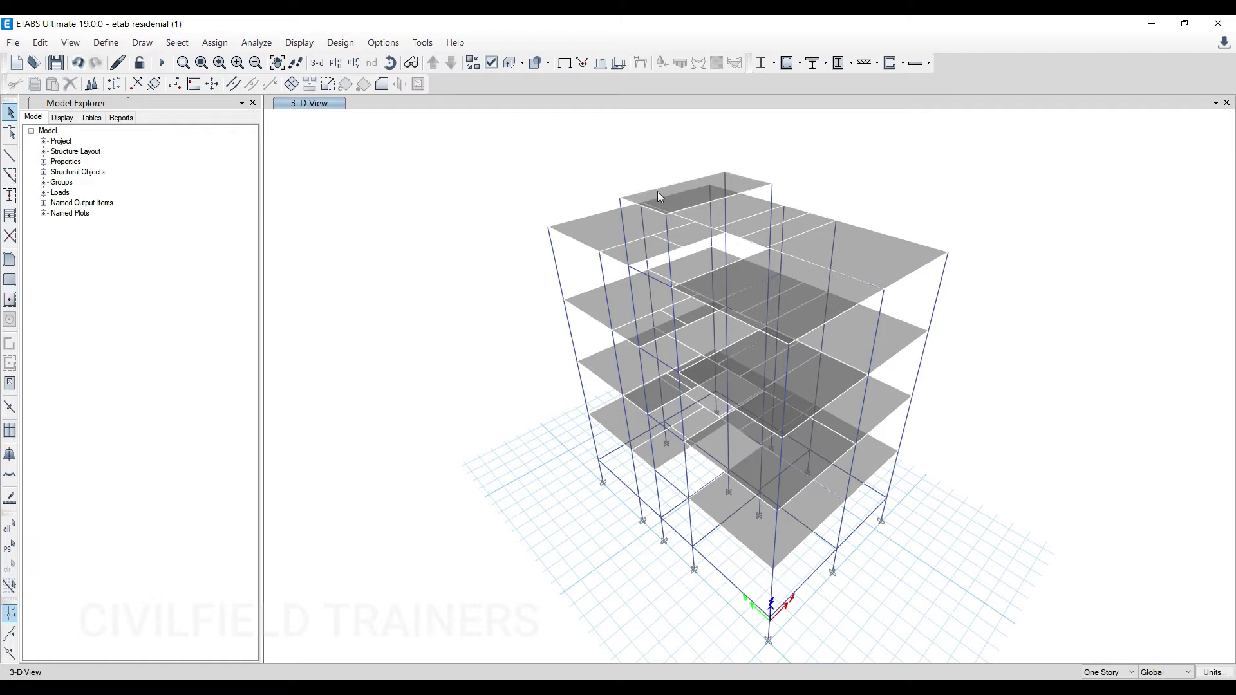
{"action": "scroll", "coordinate": [677, 179], "scroll_direction": "up", "scroll_amount": 2}
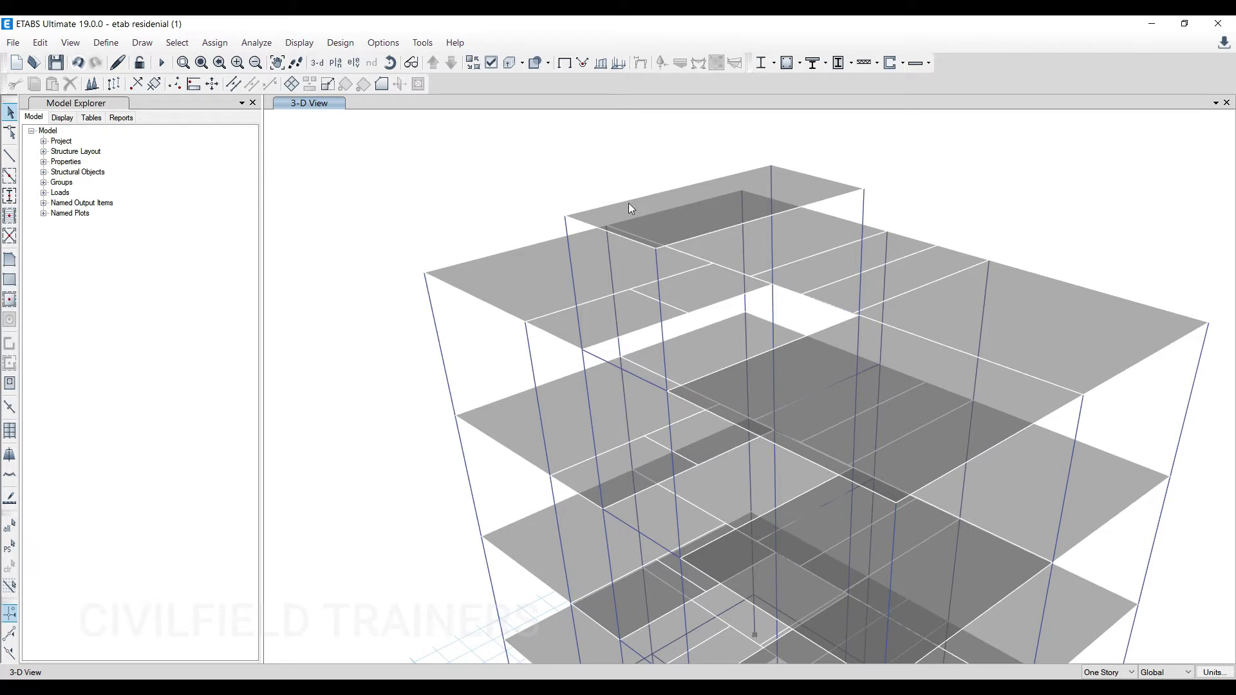
- Switch to Paint and write "Water Tank Load" in a text box near the top of the canvas
{"action": "key", "text": "alt+Tab"}
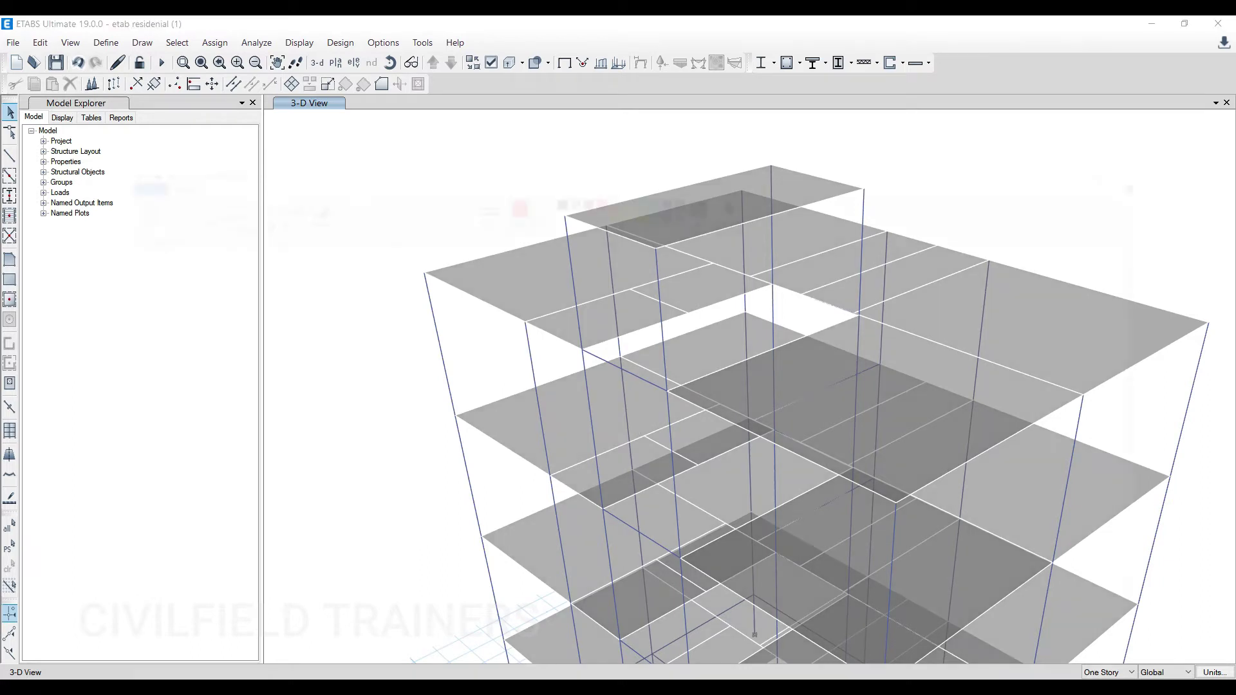
{"action": "left_click", "coordinate": [202, 66]}
{"action": "left_click_drag", "start_coordinate": [235, 197], "coordinate": [587, 321]}
{"action": "type", "text": "Water "}
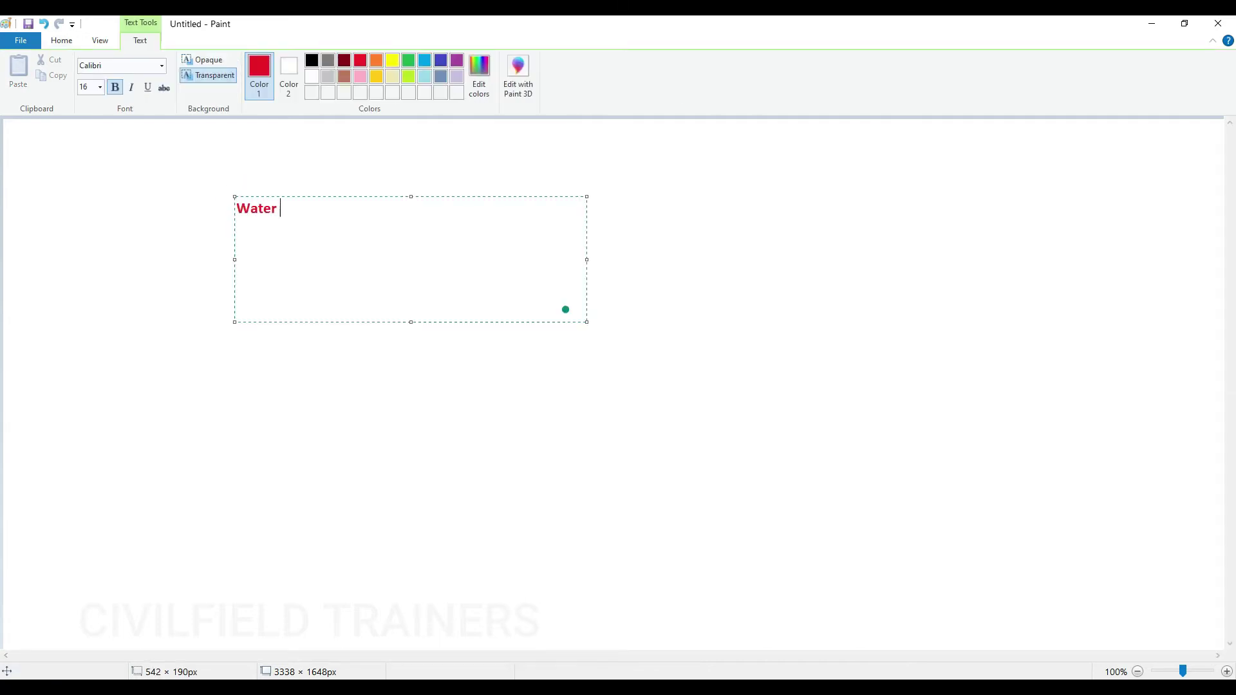
{"action": "type", "text": "Tank Load"}
- Format the "Water Tank Load" heading in black at size 20 and end it with a colon
{"action": "key", "text": "ctrl+a"}
{"action": "left_click", "coordinate": [312, 60]}
{"action": "left_click", "coordinate": [100, 87]}
{"action": "left_click", "coordinate": [91, 203]}
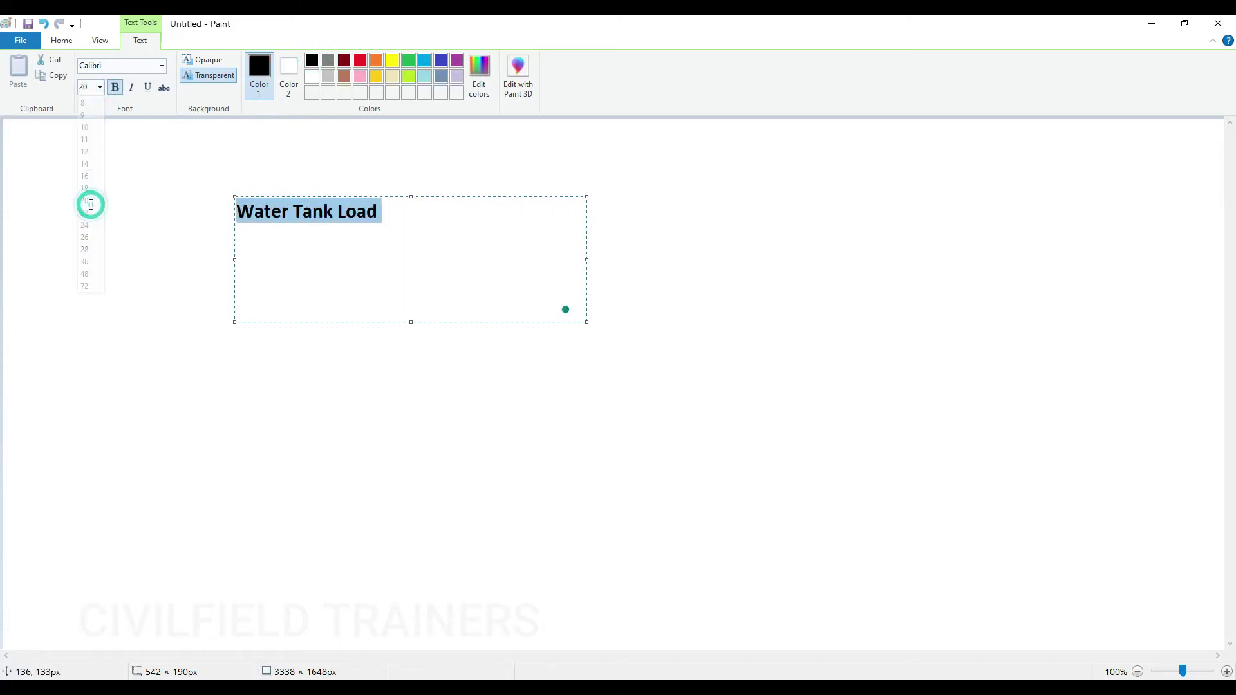
{"action": "left_click", "coordinate": [406, 214]}
{"action": "type", "text": ":"}
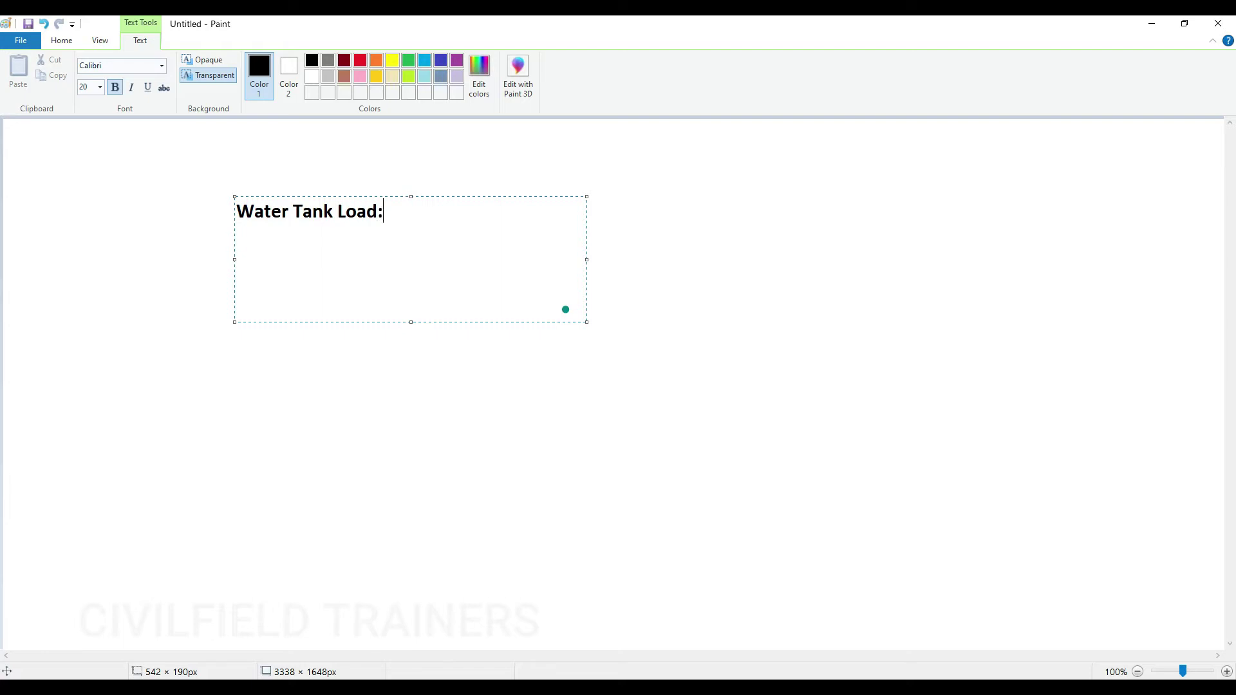
{"action": "left_click", "coordinate": [155, 281]}
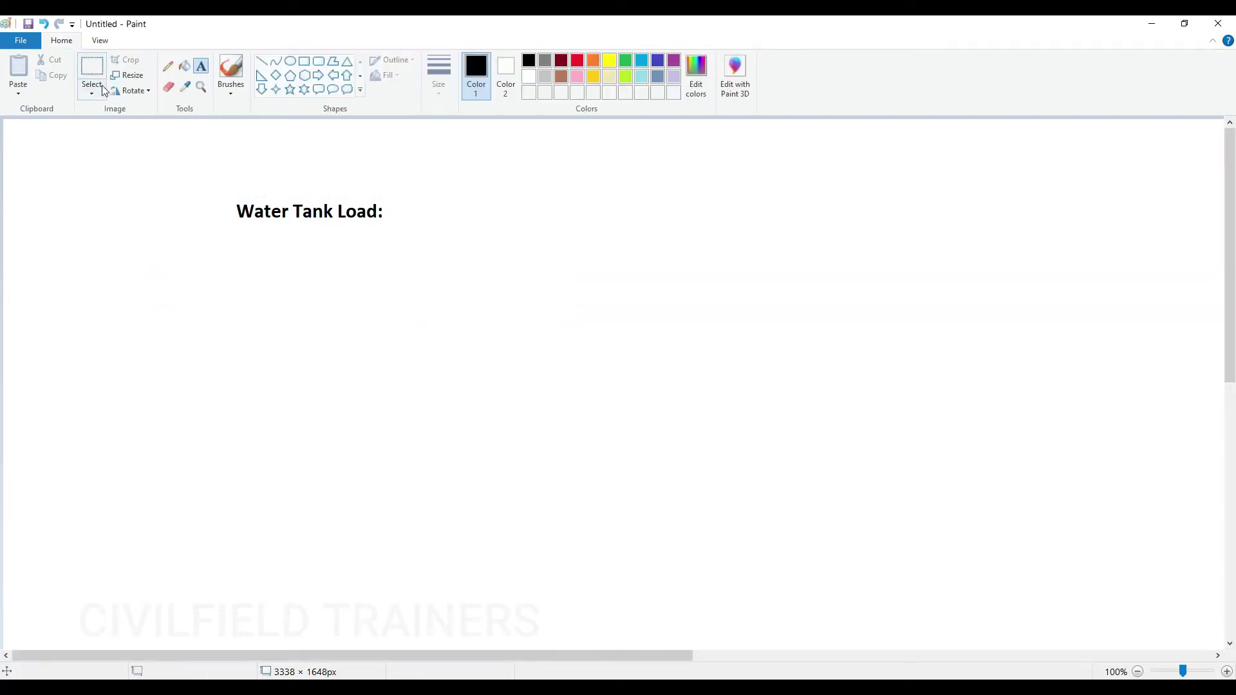
- Add the text "Dead Load (Super Dead Laod)" beside the heading, with its box widened to fit one line
{"action": "left_click", "coordinate": [201, 66]}
{"action": "left_click", "coordinate": [395, 207]}
{"action": "type", "text": "Dead Load"}
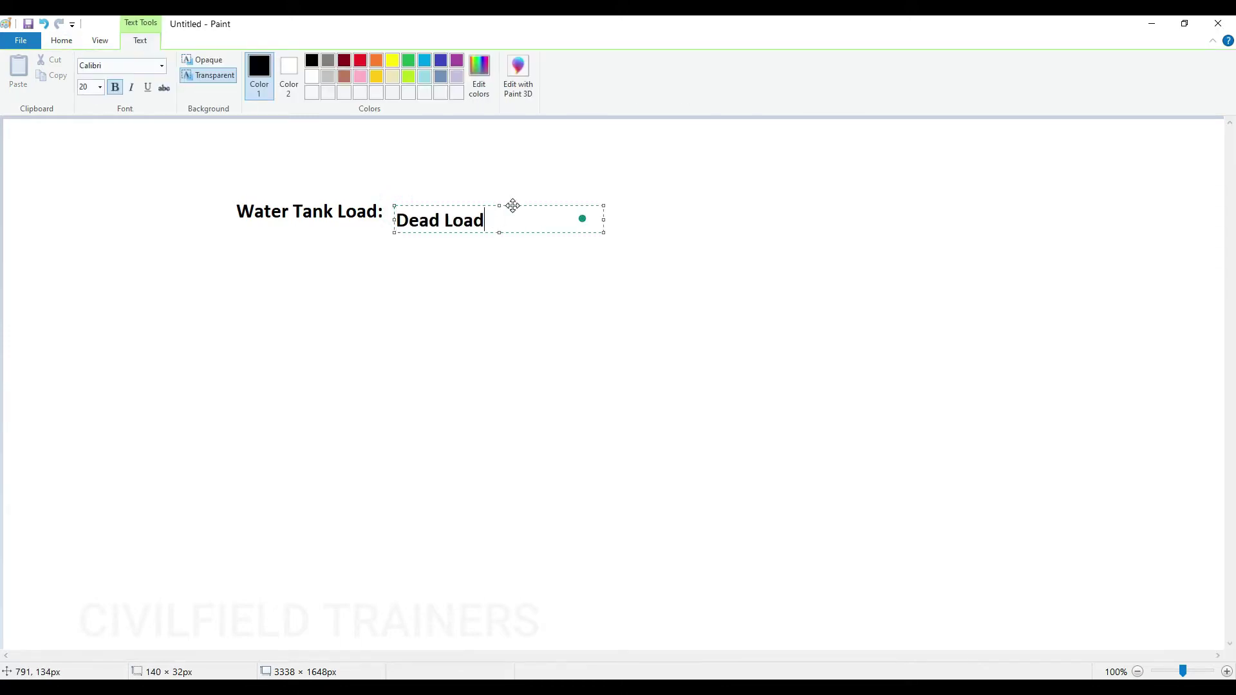
{"action": "left_click_drag", "start_coordinate": [512, 205], "coordinate": [503, 199]}
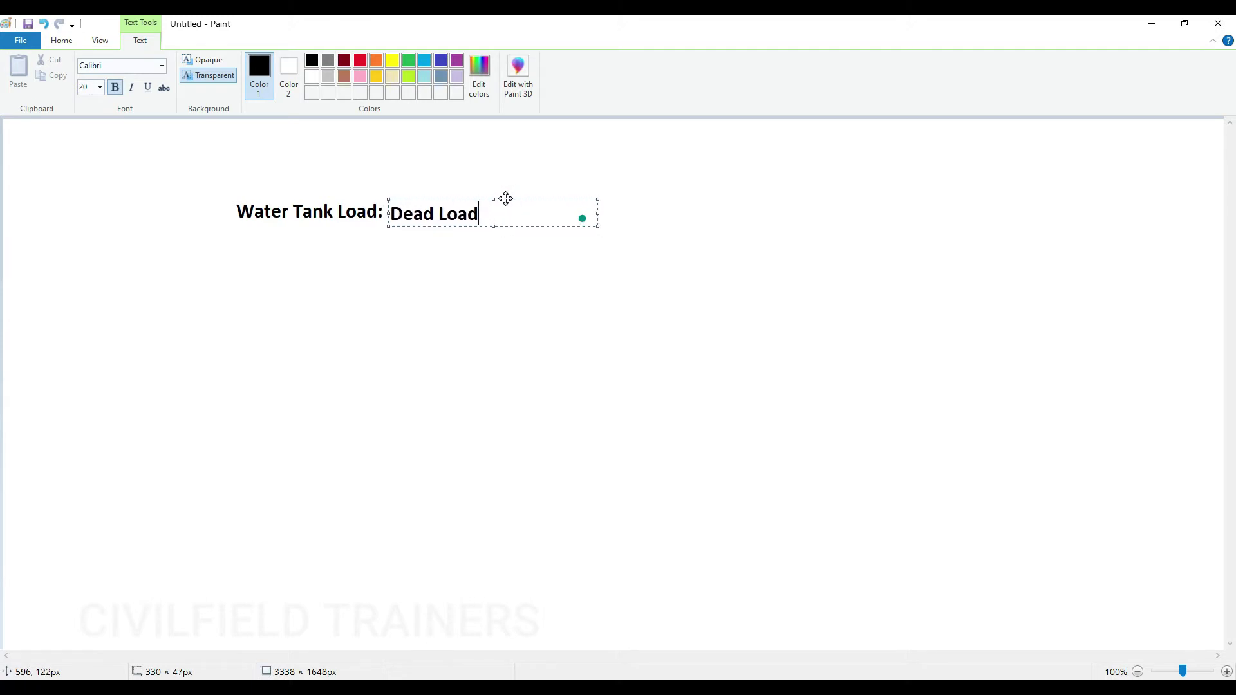
{"action": "type", "text": "(Super Dead Laod)"}
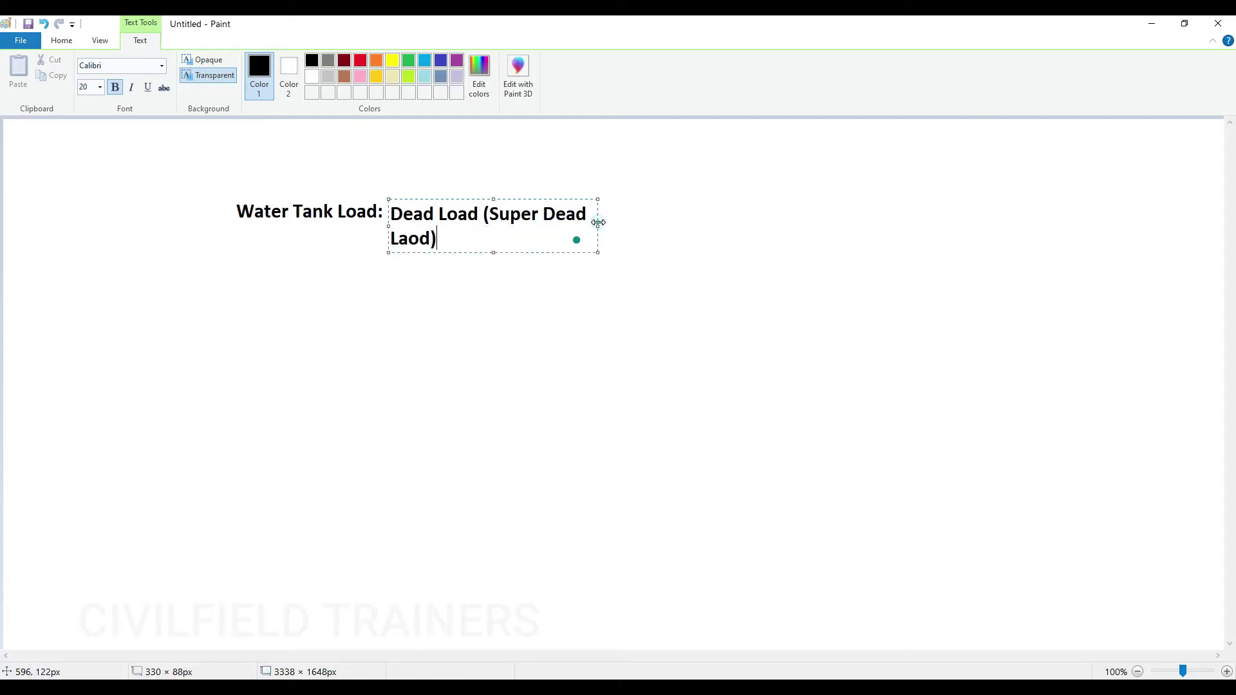
{"action": "left_click_drag", "start_coordinate": [599, 222], "coordinate": [663, 214]}
{"action": "left_click", "coordinate": [389, 312]}
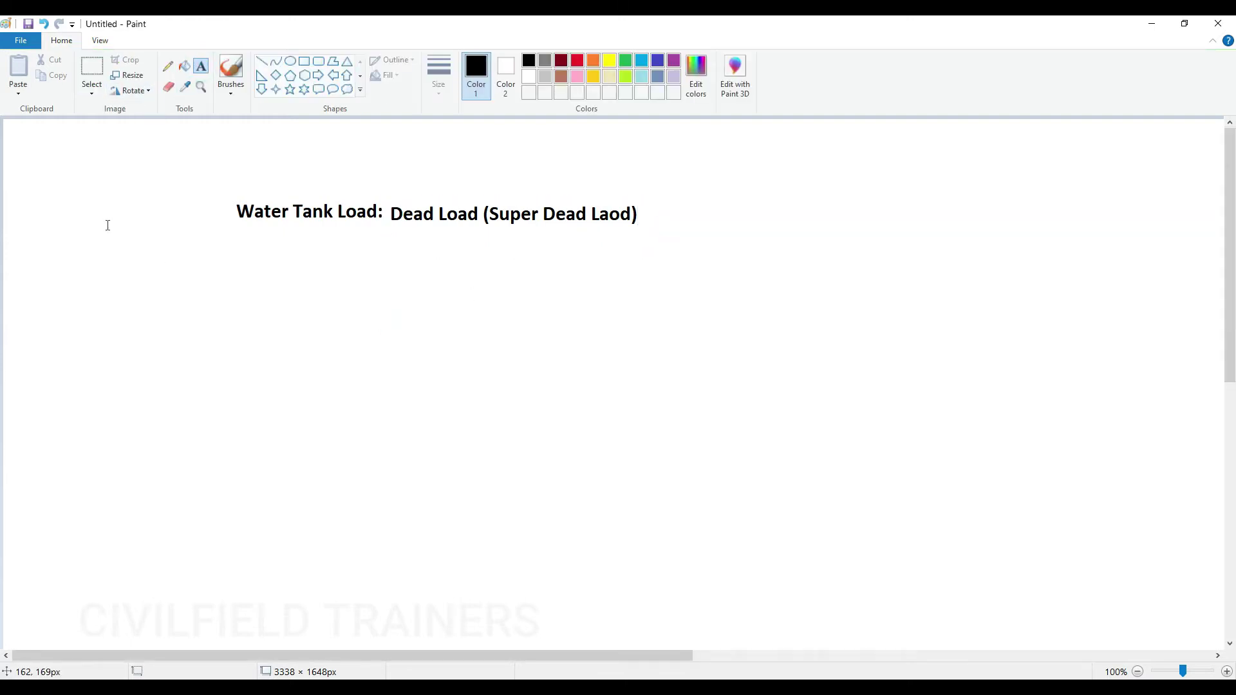
- Create a text box about 704 × 410 px below the heading containing the lines "1 kg (water) =9.81 N" and "5000 kg = x N"
{"action": "left_click_drag", "start_coordinate": [240, 249], "coordinate": [641, 447]}
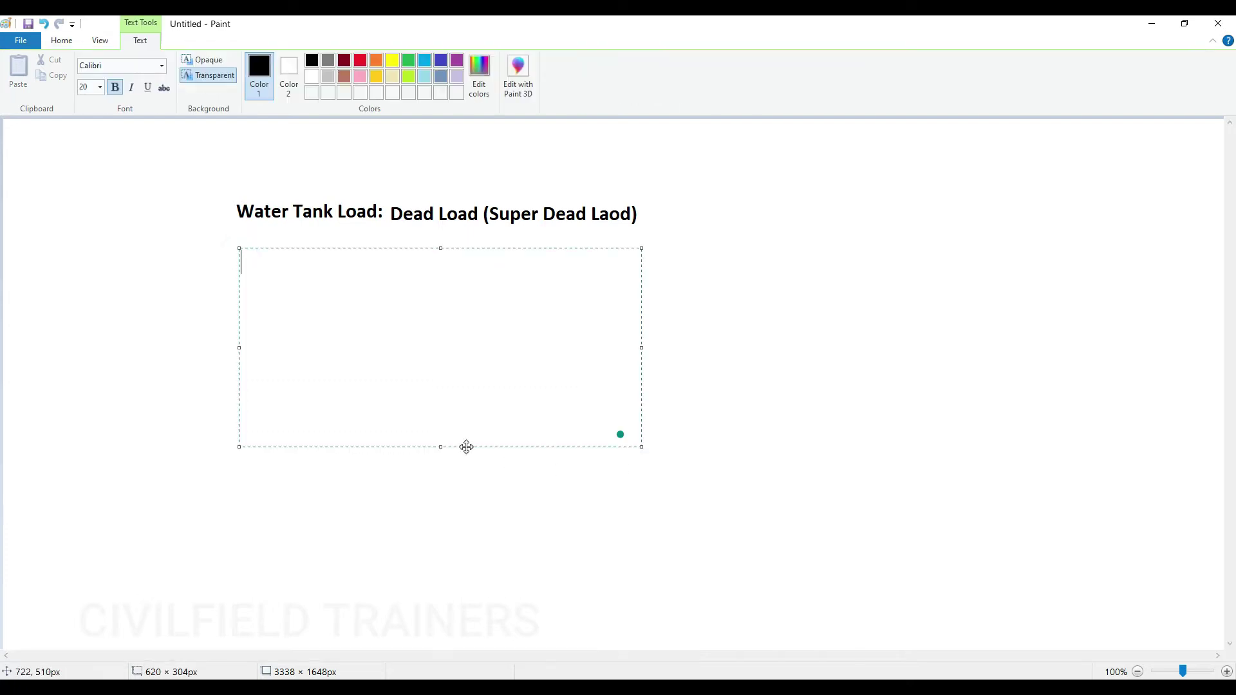
{"action": "left_click_drag", "start_coordinate": [440, 447], "coordinate": [443, 501]}
{"action": "left_click_drag", "start_coordinate": [641, 378], "coordinate": [680, 383]}
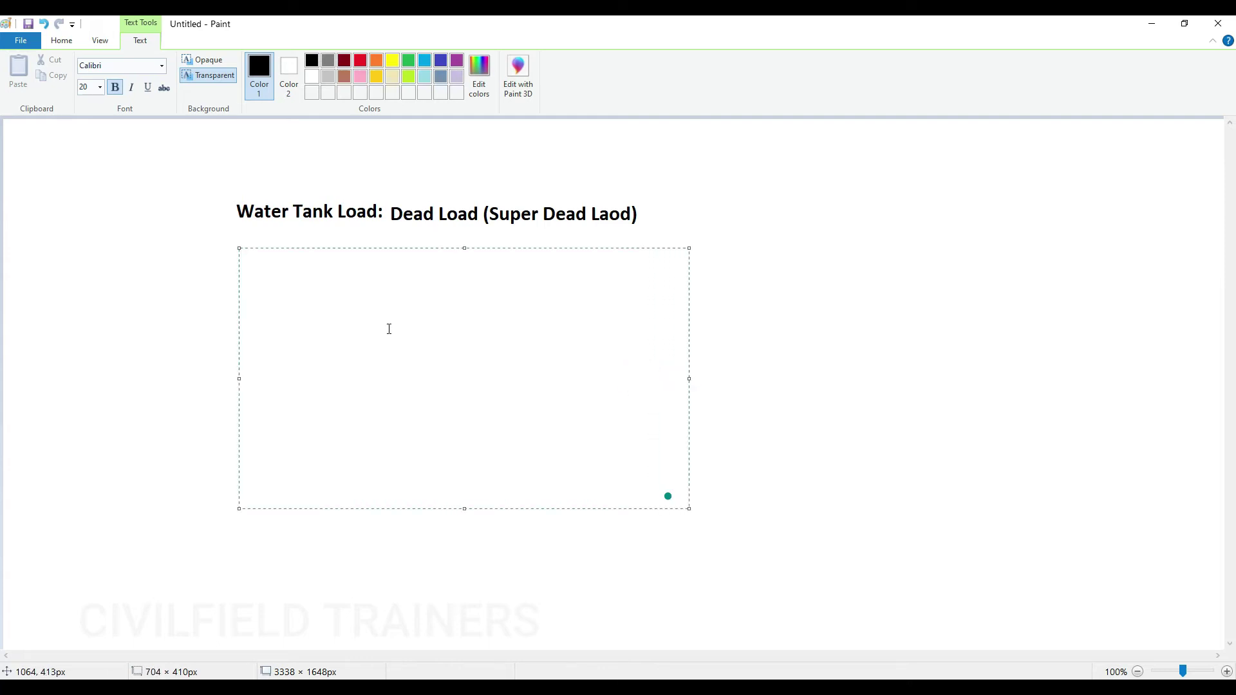
{"action": "type", "text": "1 kg ("}
{"action": "key", "text": "BackSpace"}
{"action": "key", "text": "BackSpace"}
{"action": "type", "text": "(water) ="}
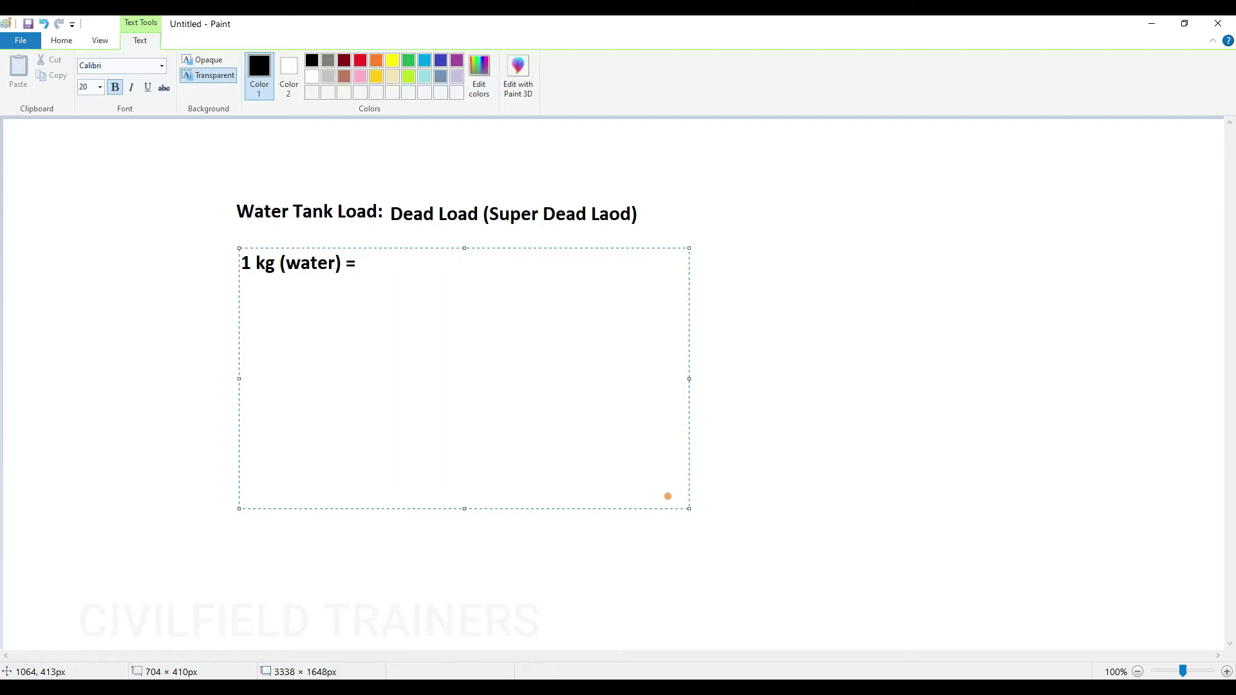
{"action": "type", "text": "9.81 N"}
{"action": "key", "text": "Return"}
{"action": "type", "text": "5000 kg = x N"}
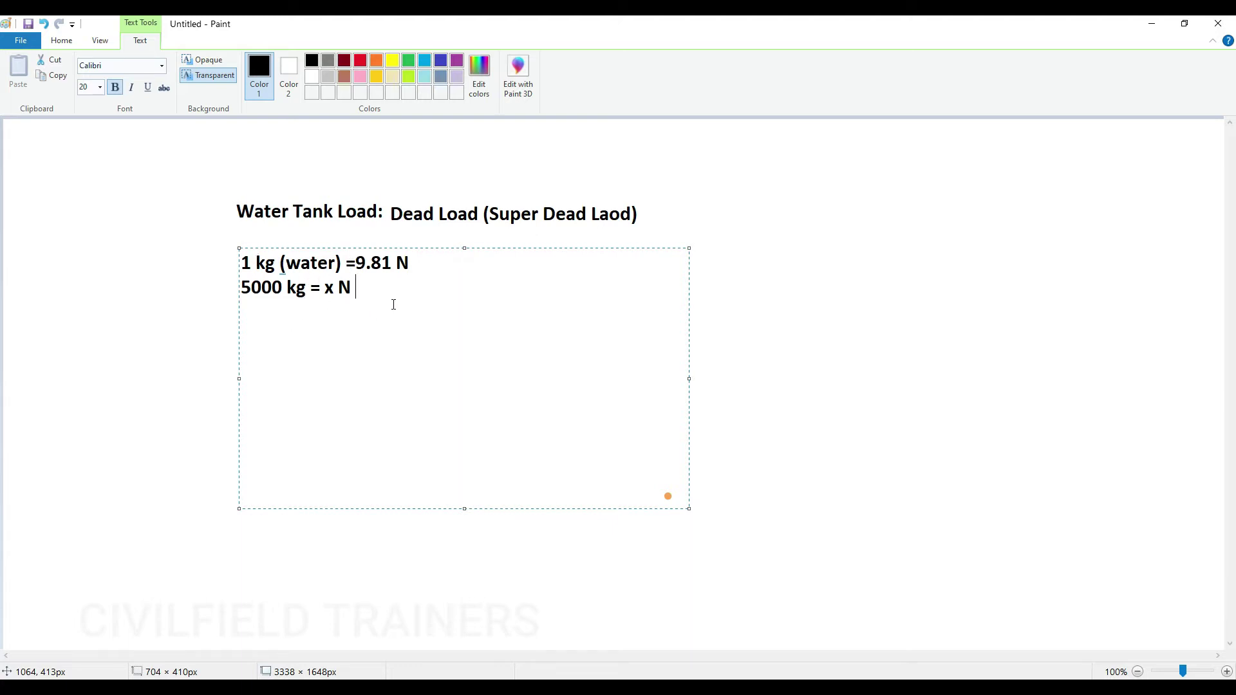
{"action": "left_click", "coordinate": [281, 286]}
{"action": "left_click_drag", "start_coordinate": [306, 287], "coordinate": [246, 291]}
{"action": "left_click", "coordinate": [272, 288]}
{"action": "key", "text": "alt+Tab"}
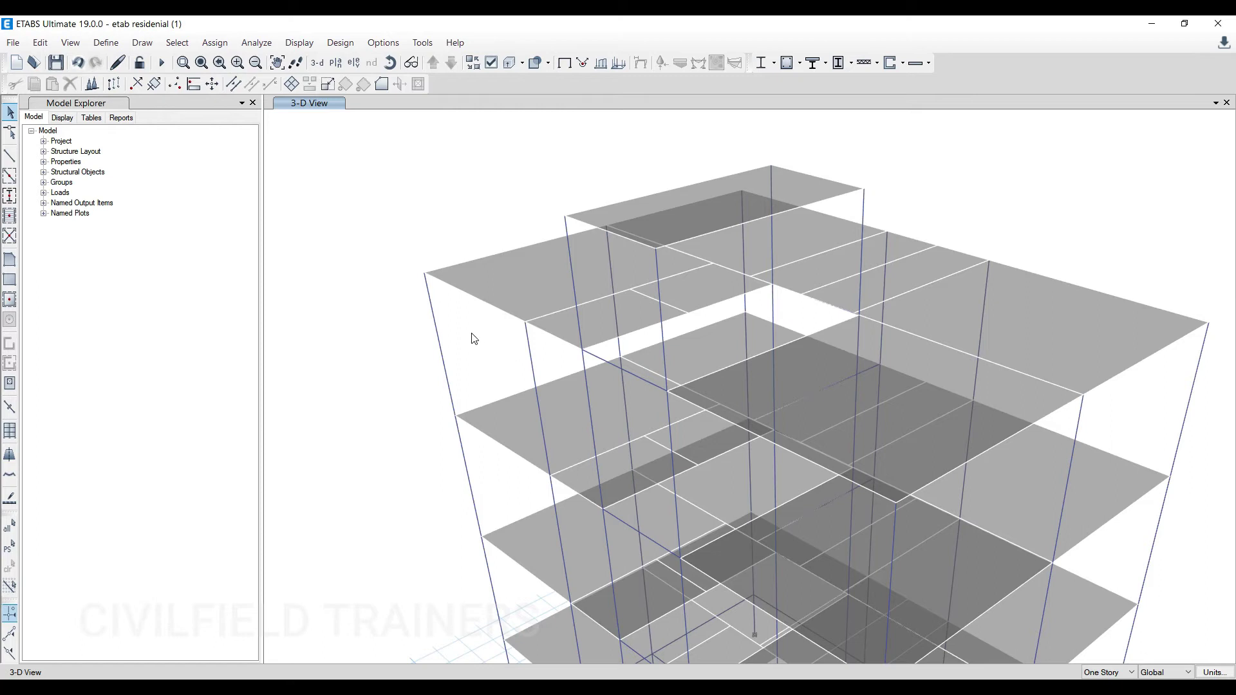
{"action": "scroll", "coordinate": [474, 339], "scroll_direction": "down", "scroll_amount": 3}
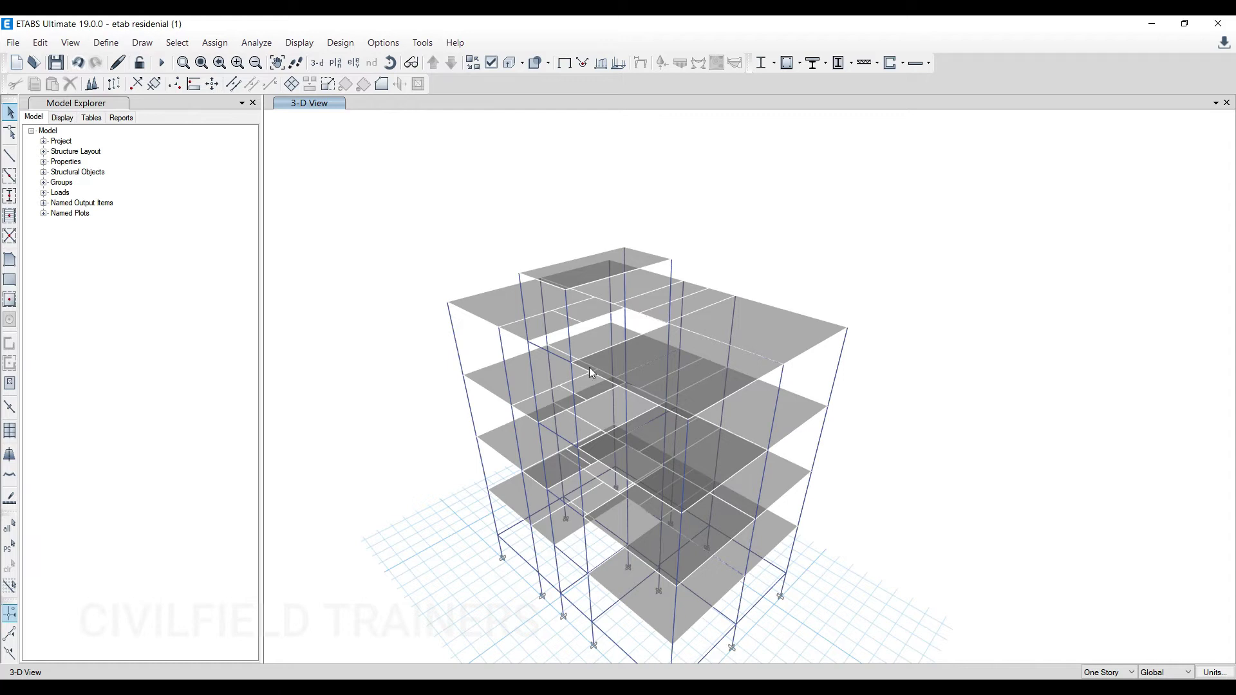
{"action": "key", "text": "alt+Tab"}
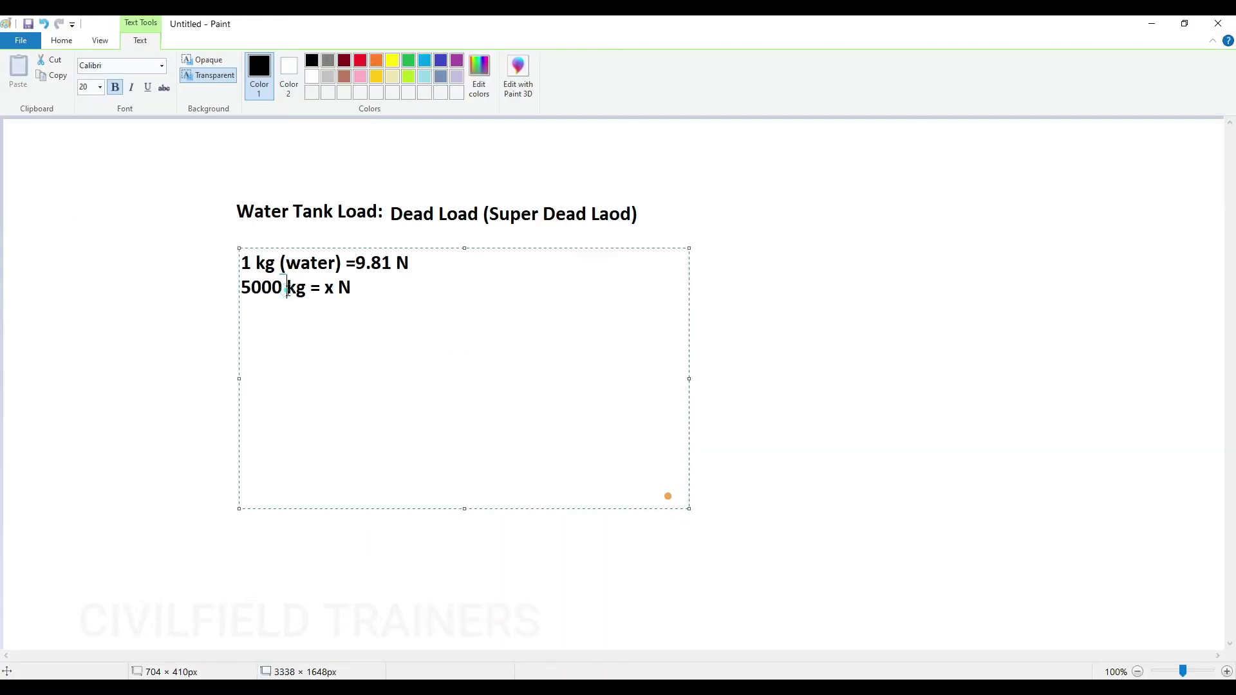
- Below a blank line, add "x= (5000*9.81)/1" and begin the following line with "x="
{"action": "left_click", "coordinate": [376, 288]}
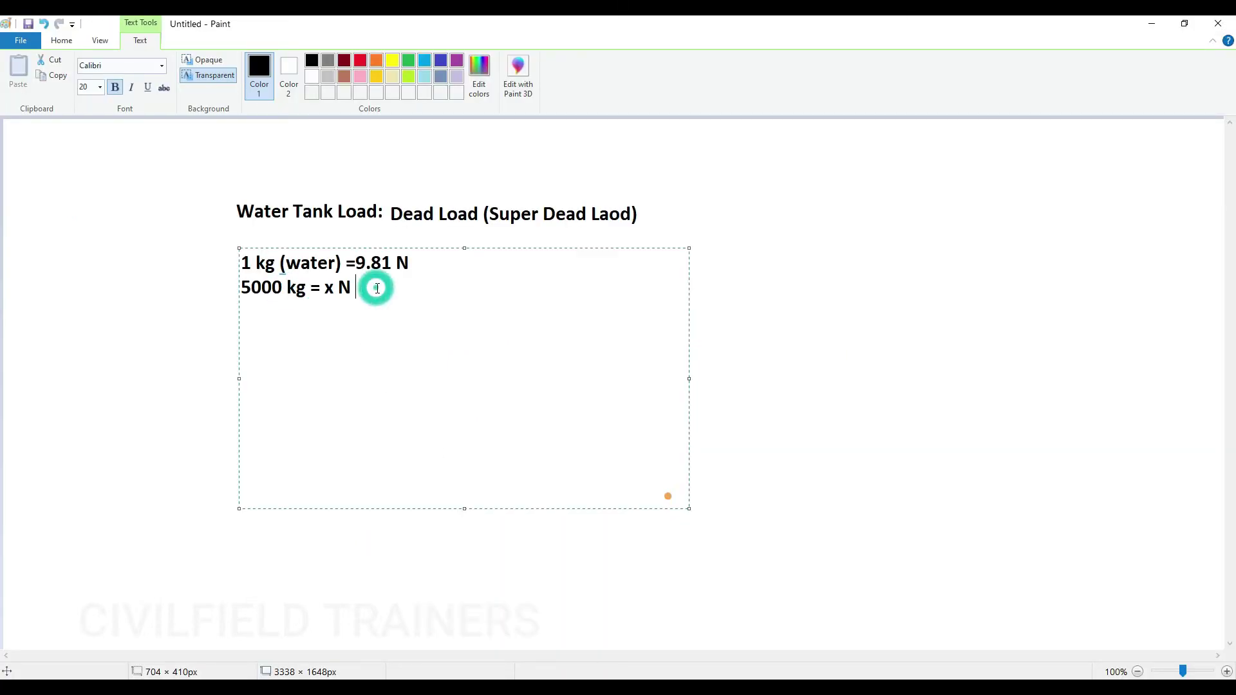
{"action": "key", "text": "Return"}
{"action": "key", "text": "Return"}
{"action": "type", "text": "x"}
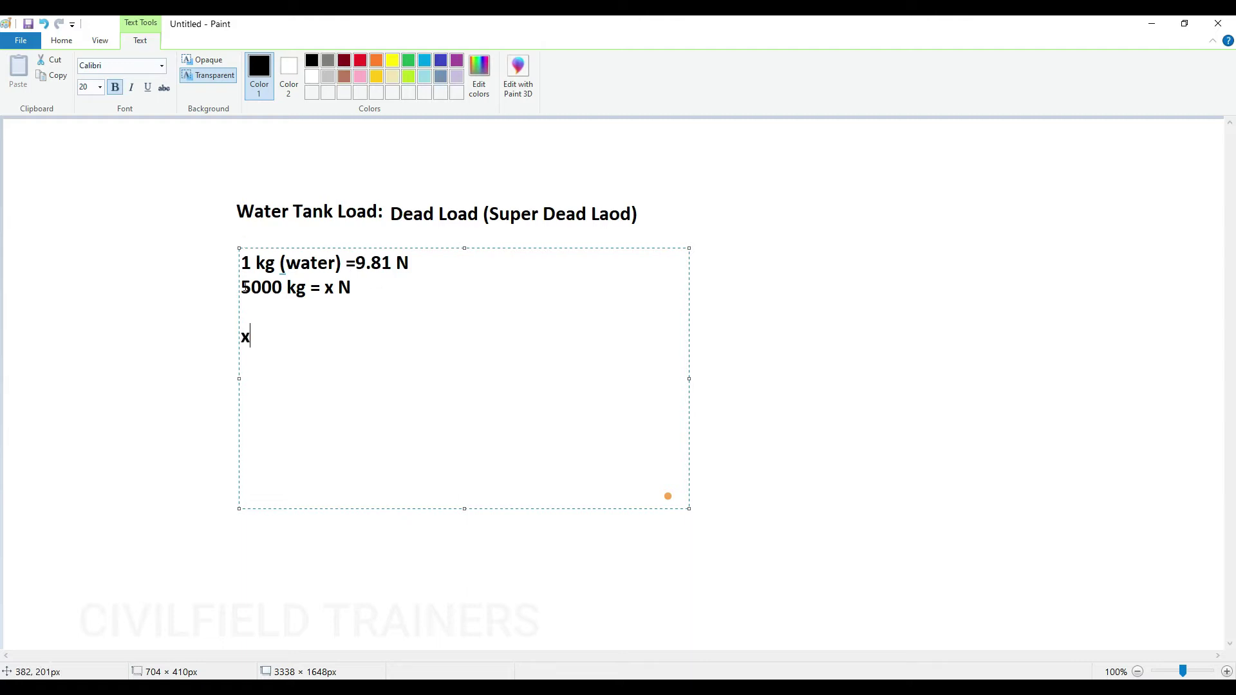
{"action": "type", "text": "= (5000*9.81)/1"}
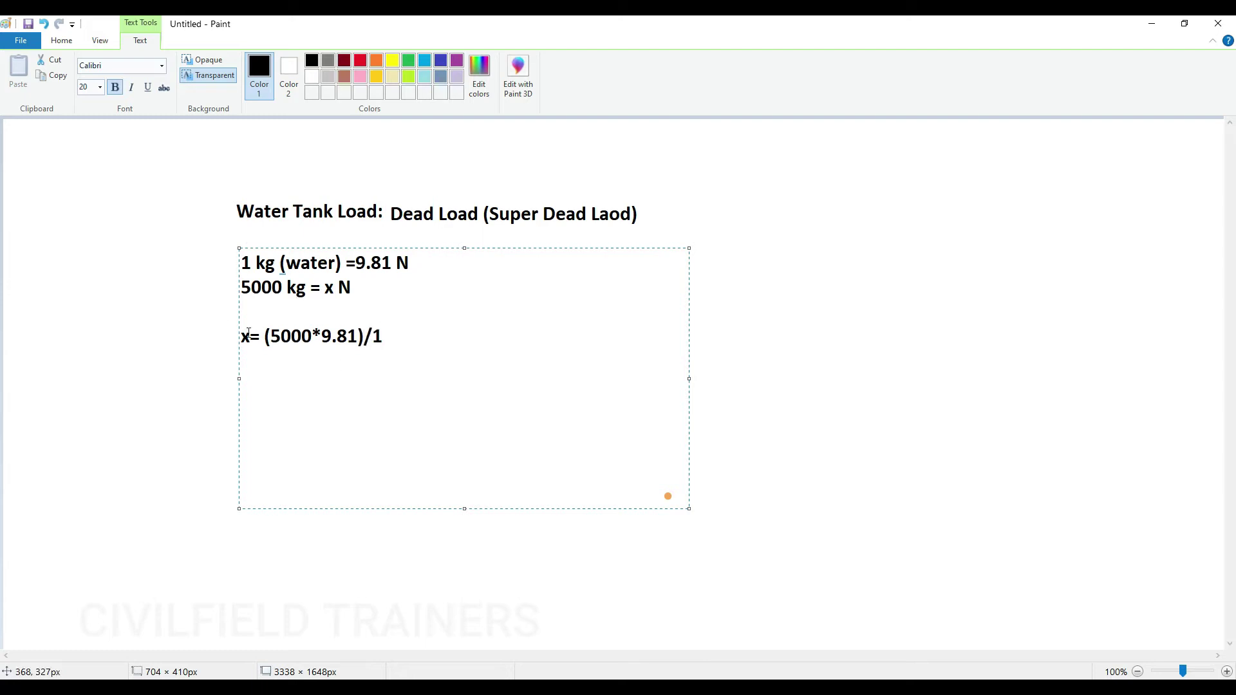
{"action": "key", "text": "Return"}
{"action": "type", "text": "x="}
- Switch to Calculator, compute 5000 × 9.81, and minimize it to return to the notes
{"action": "key", "text": "alt+Tab"}
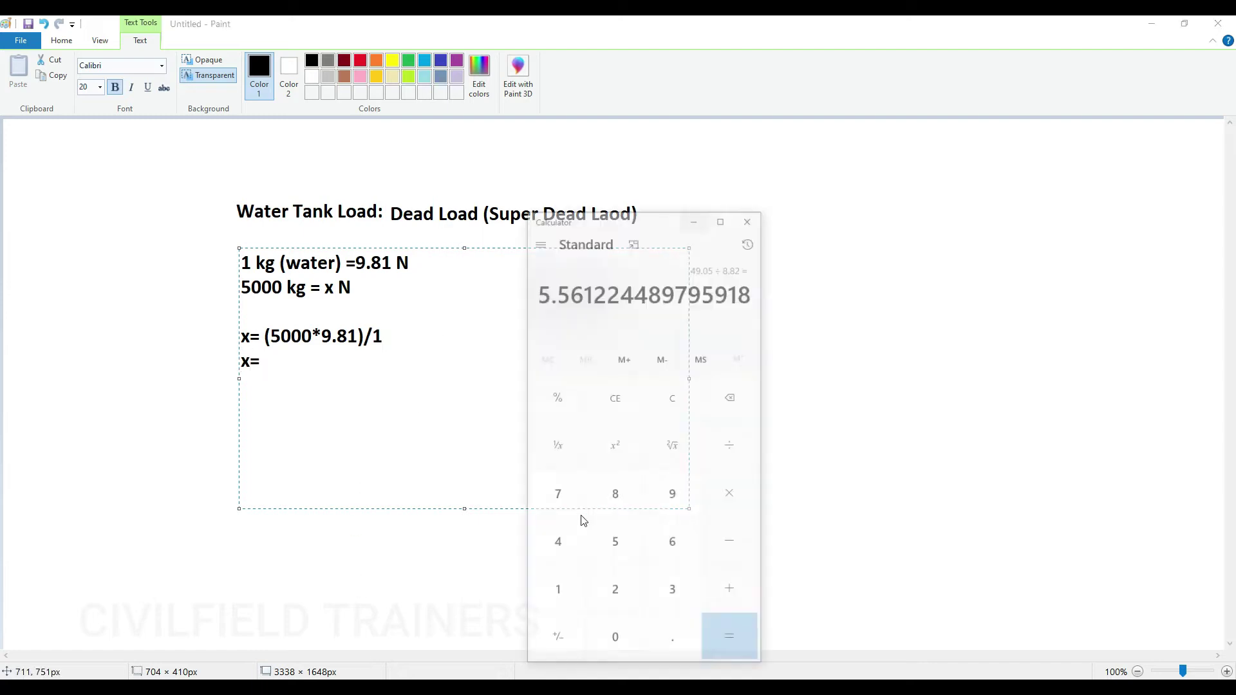
{"action": "left_click", "coordinate": [707, 368]}
{"action": "left_click", "coordinate": [644, 514]}
{"action": "triple_click", "coordinate": [646, 618]}
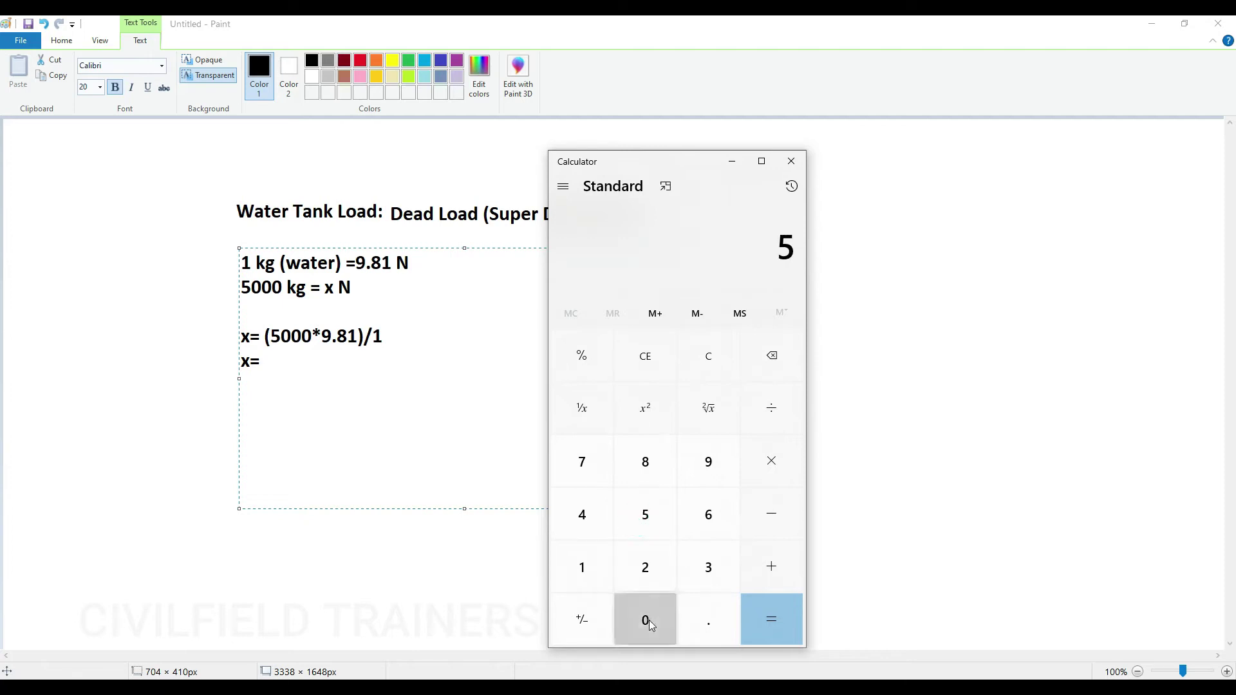
{"action": "left_click", "coordinate": [779, 478]}
{"action": "left_click", "coordinate": [708, 475]}
{"action": "left_click", "coordinate": [709, 619]}
{"action": "left_click", "coordinate": [647, 461]}
{"action": "left_click", "coordinate": [585, 570]}
{"action": "left_click", "coordinate": [766, 617]}
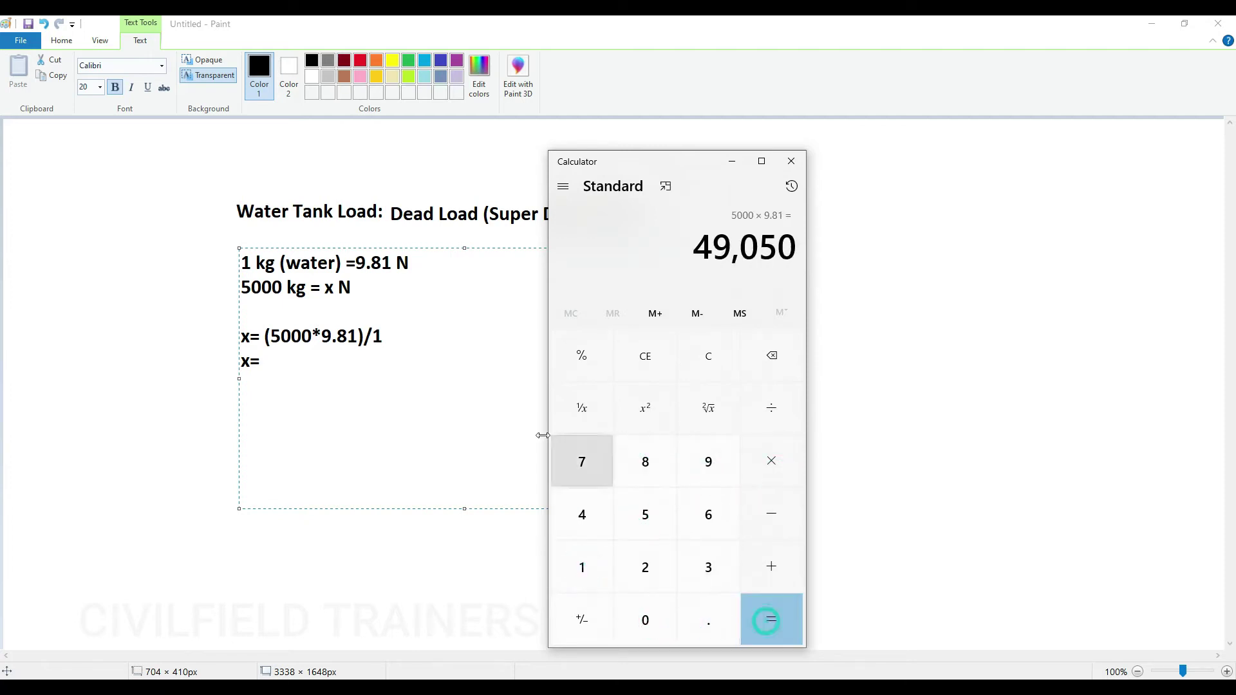
{"action": "left_click", "coordinate": [730, 162]}
- Complete the result line as "x= 49,050 N" and add "Divide by 1000" below a blank line
{"action": "type", "text": "4"}
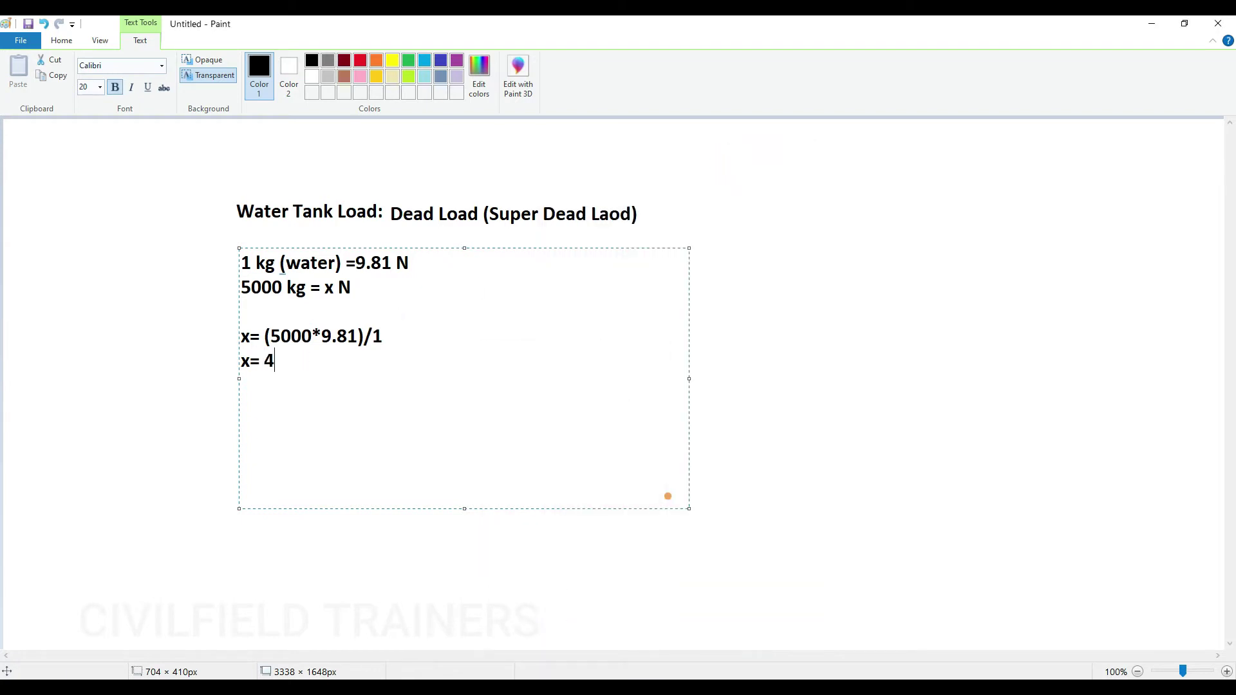
{"action": "type", "text": "9,050 N"}
{"action": "key", "text": "Return"}
{"action": "key", "text": "Return"}
{"action": "type", "text": "Divide by 1000"}
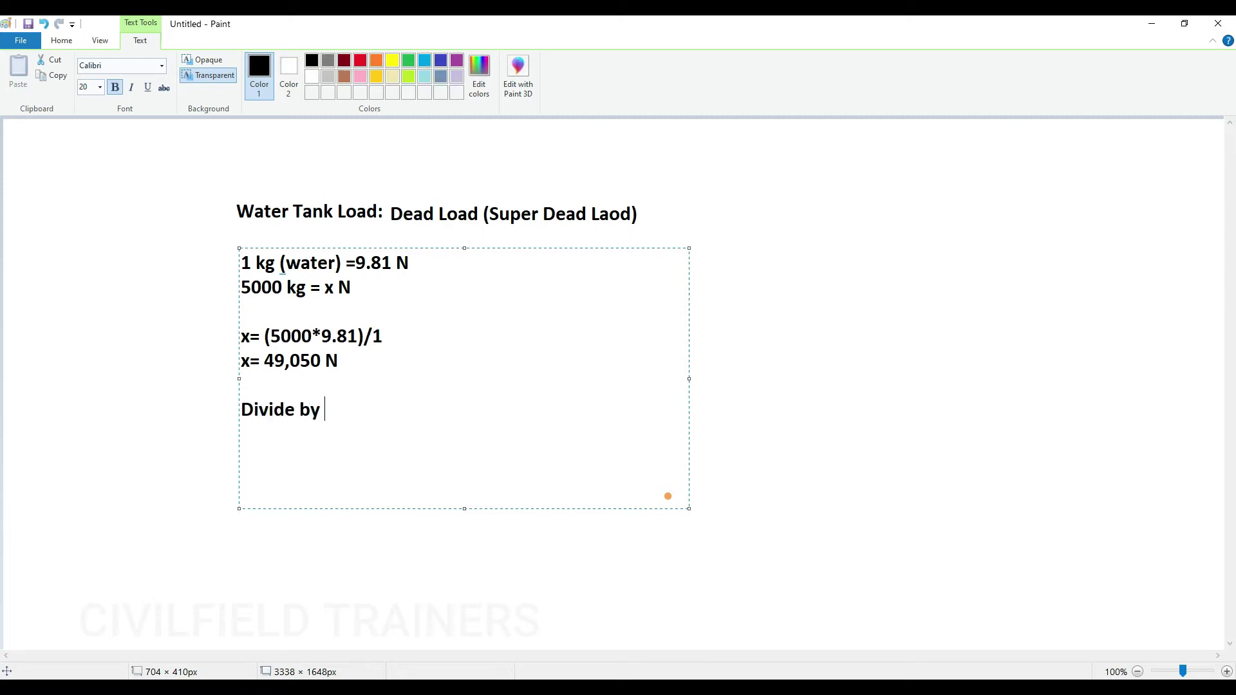
- Add the converted load "x= 49.05 kN" below the division note, leaving a blank line between them
{"action": "key", "text": "Return"}
{"action": "key", "text": "Return"}
{"action": "type", "text": "x= 49.0"}
{"action": "key", "text": "BackSpace"}
{"action": "type", "text": "9"}
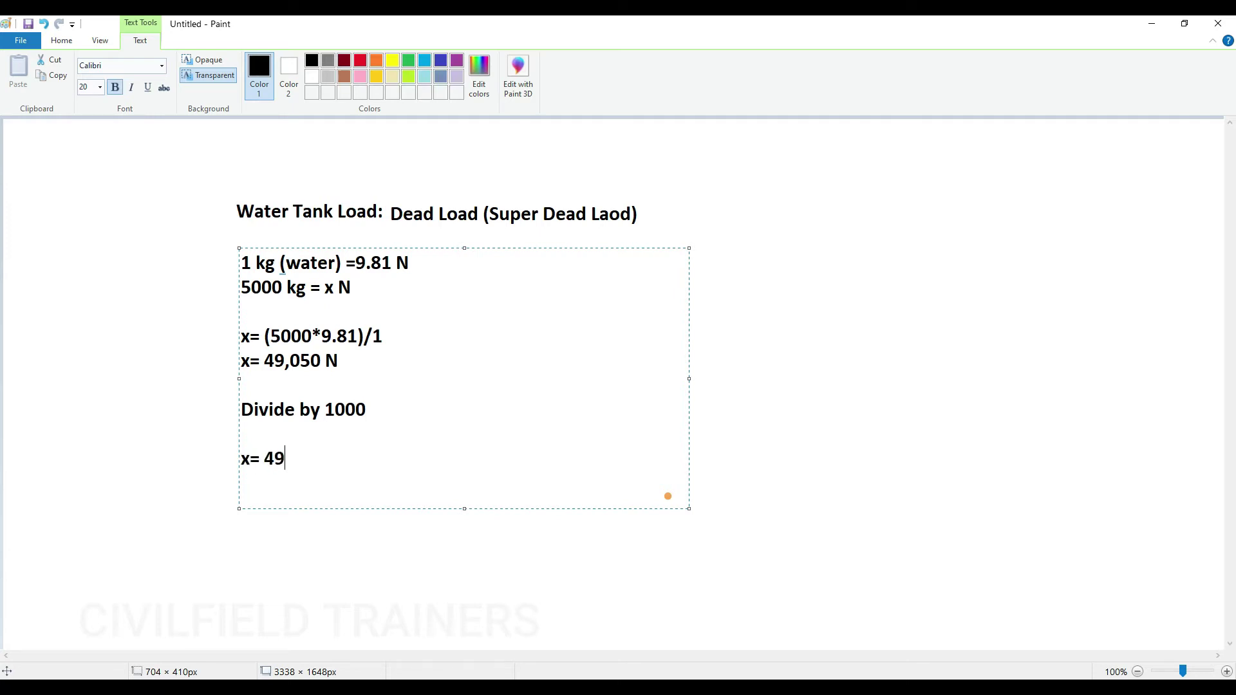
{"action": "type", "text": ".05 kN"}
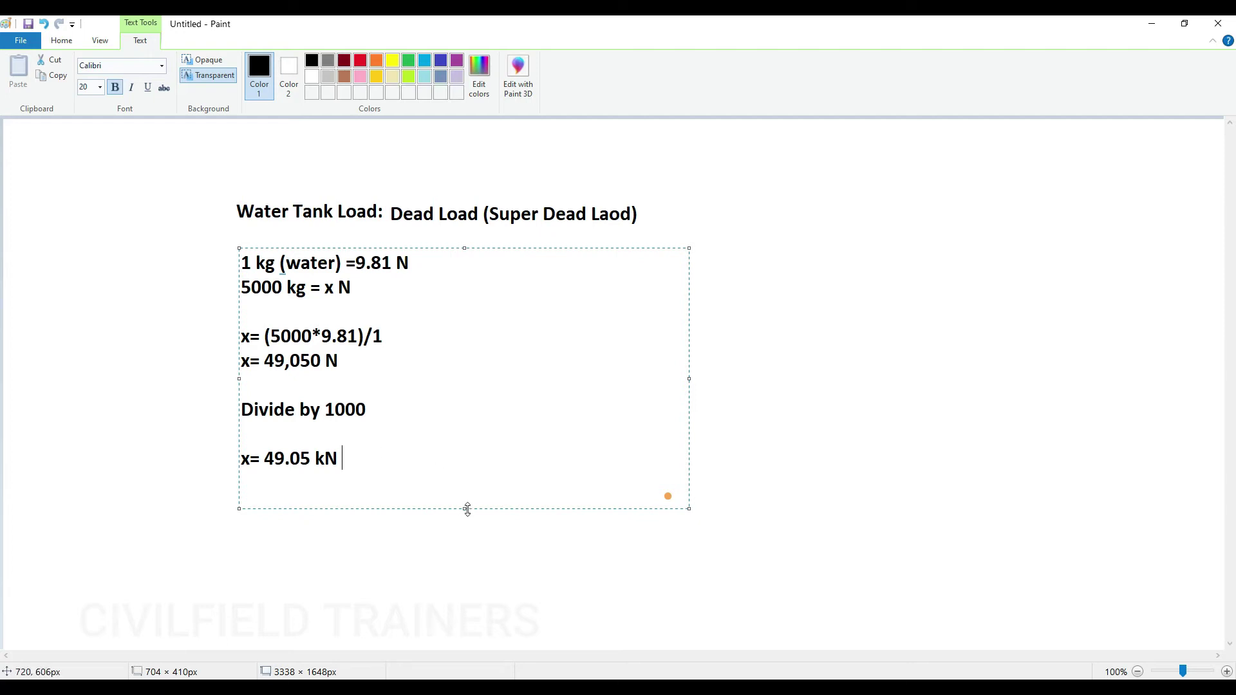
- Extend the text box downward and add "Load on slab= x/ area of slab", followed by "49.05/ (" on the next line
{"action": "left_click_drag", "start_coordinate": [467, 509], "coordinate": [468, 596]}
{"action": "key", "text": "Return"}
{"action": "key", "text": "Return"}
{"action": "type", "text": "Load"}
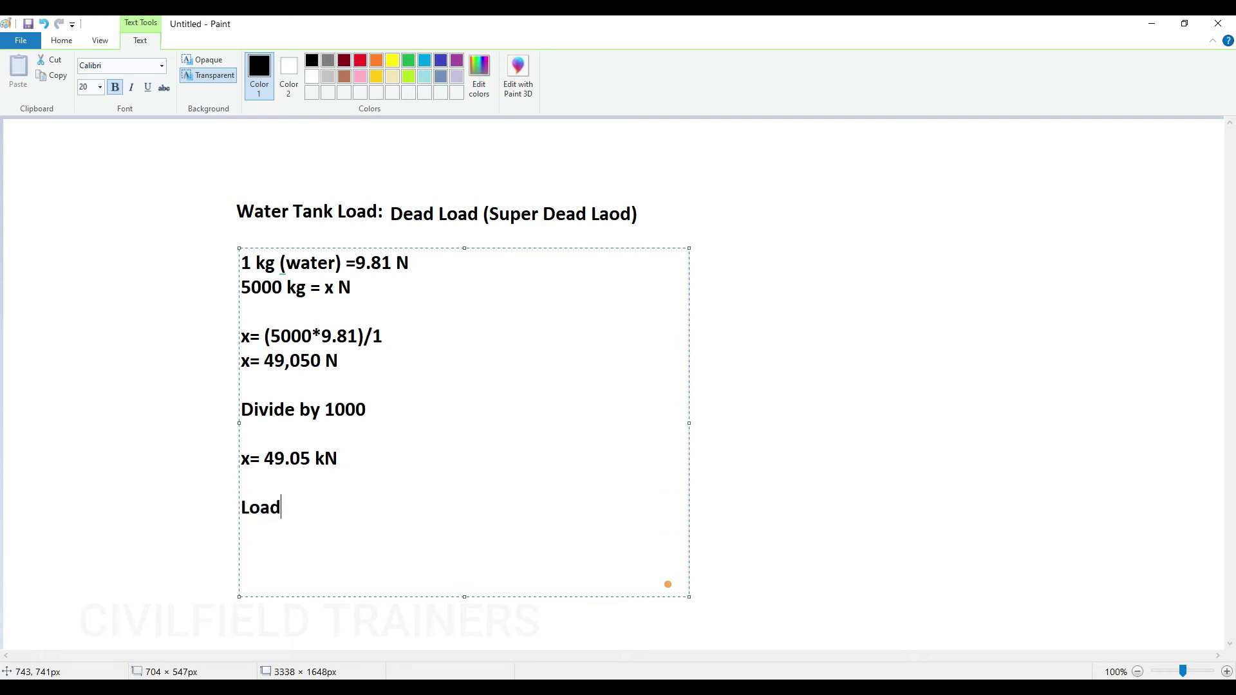
{"action": "type", "text": " on slab="}
{"action": "type", "text": "x/ area of slab"}
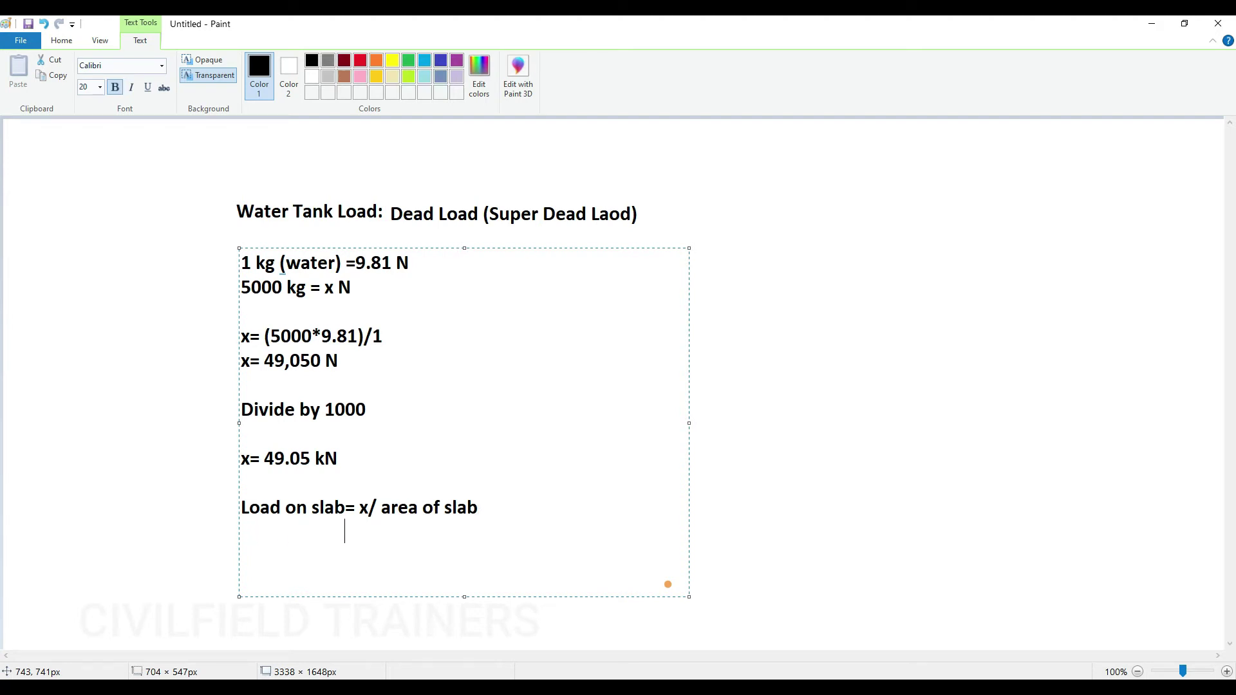
{"action": "type", "text": "49.05/ ("}
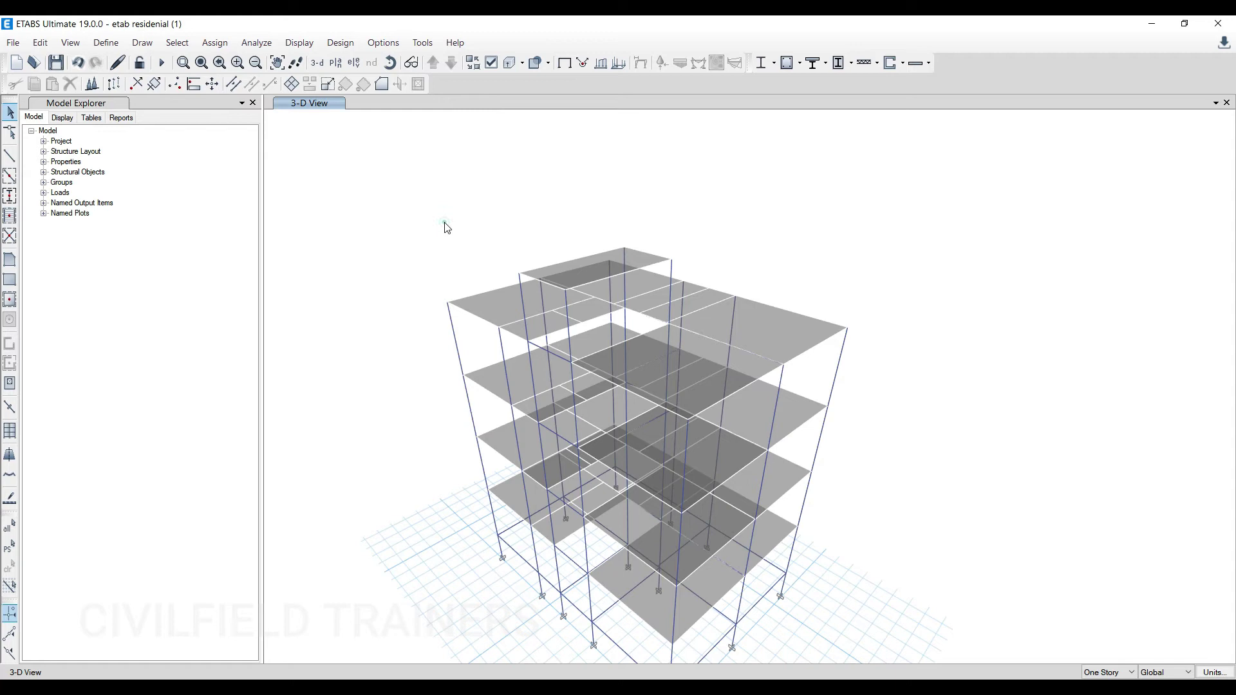
- Switch to ETABS and open the plan view of the staircase head room level at Z = 14.1 m
{"action": "left_click", "coordinate": [335, 63]}
{"action": "left_click", "coordinate": [674, 530]}
{"action": "left_click", "coordinate": [566, 534]}
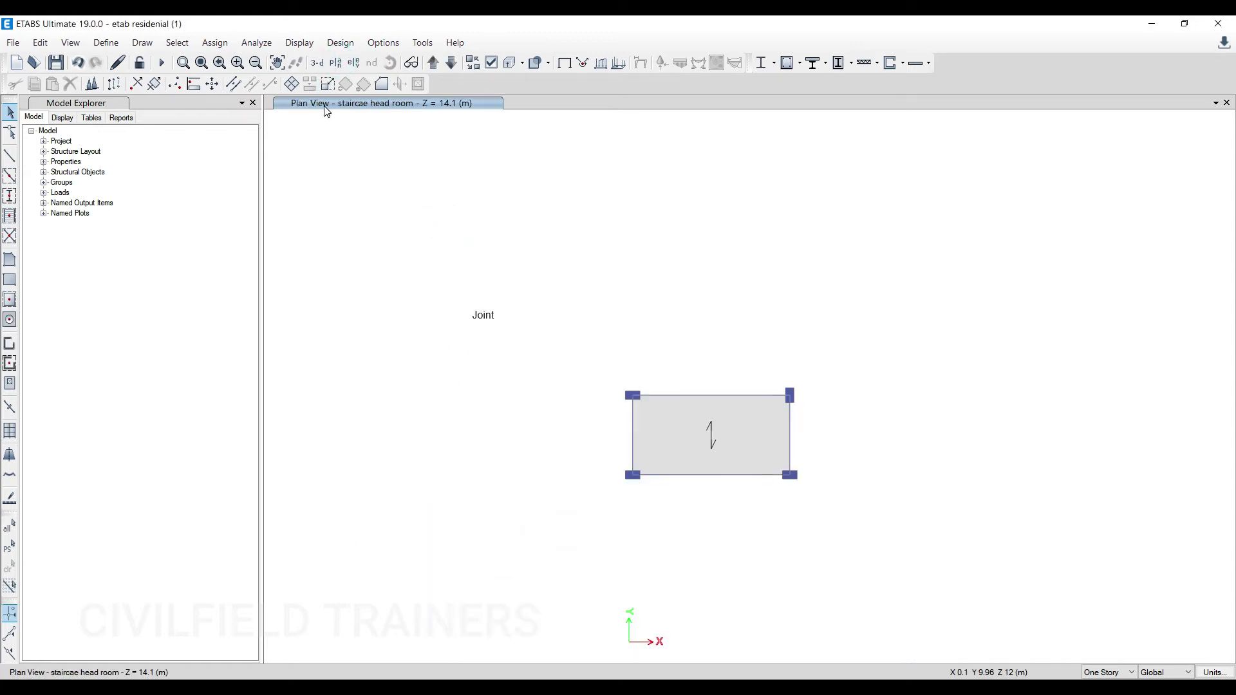
- Measure the side lengths of the staircase head room slab with the line drawing tool, leaving no line drawn
{"action": "left_click", "coordinate": [139, 40]}
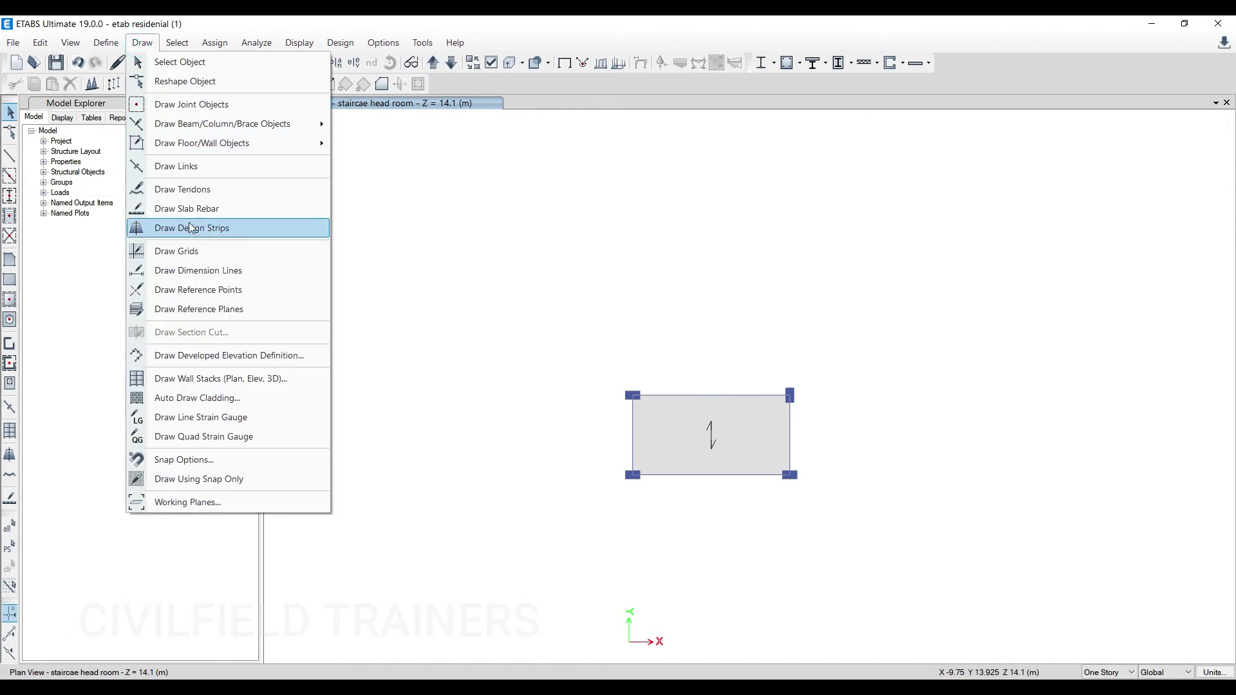
{"action": "left_click", "coordinate": [11, 160]}
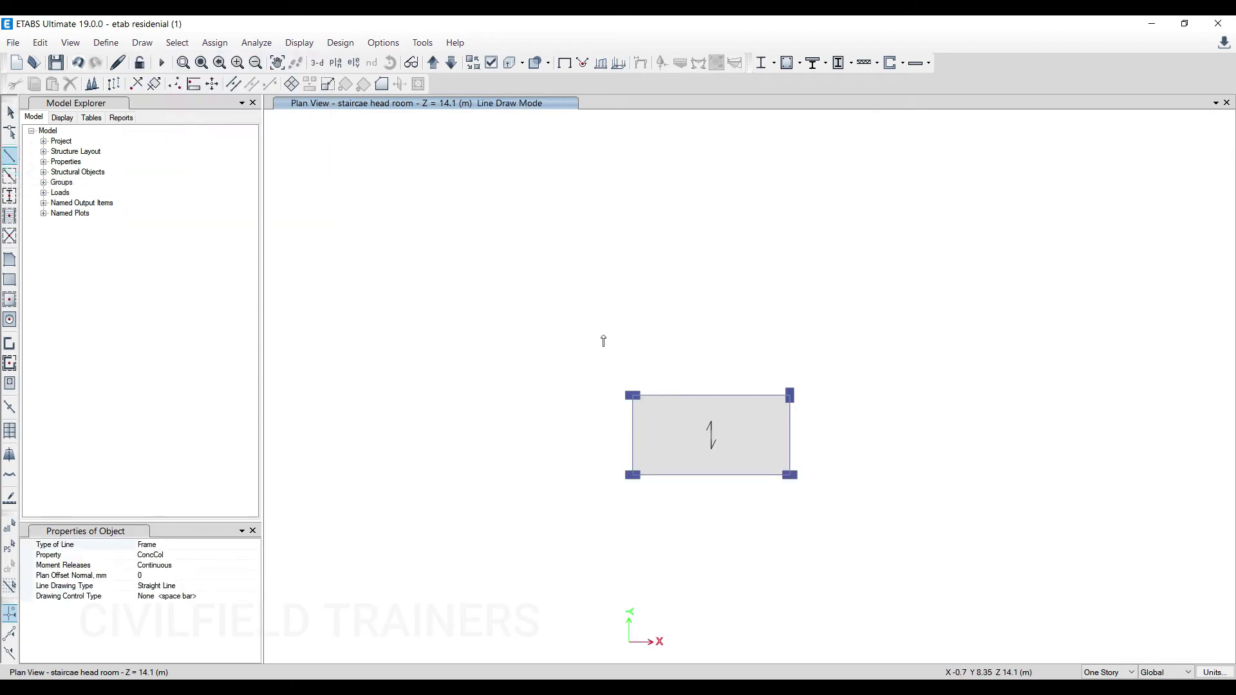
{"action": "left_click", "coordinate": [633, 394]}
{"action": "left_click", "coordinate": [12, 157]}
{"action": "left_click", "coordinate": [633, 394]}
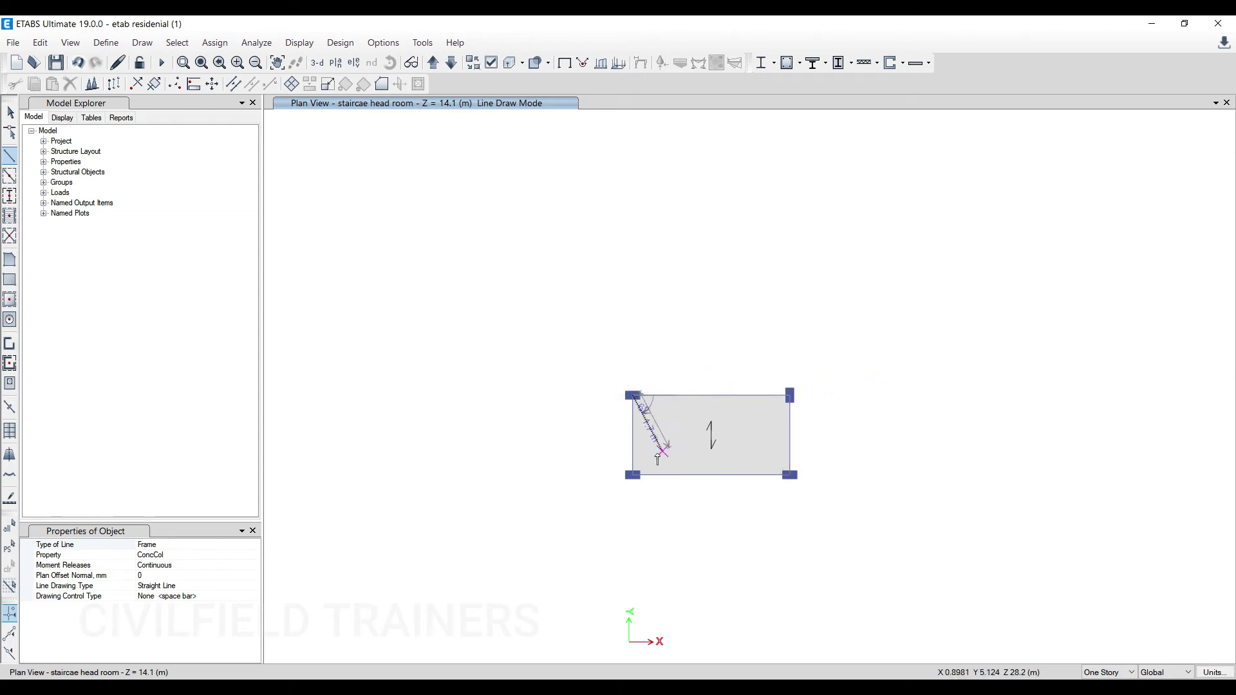
{"action": "scroll", "coordinate": [632, 476], "scroll_direction": "up", "scroll_amount": 2}
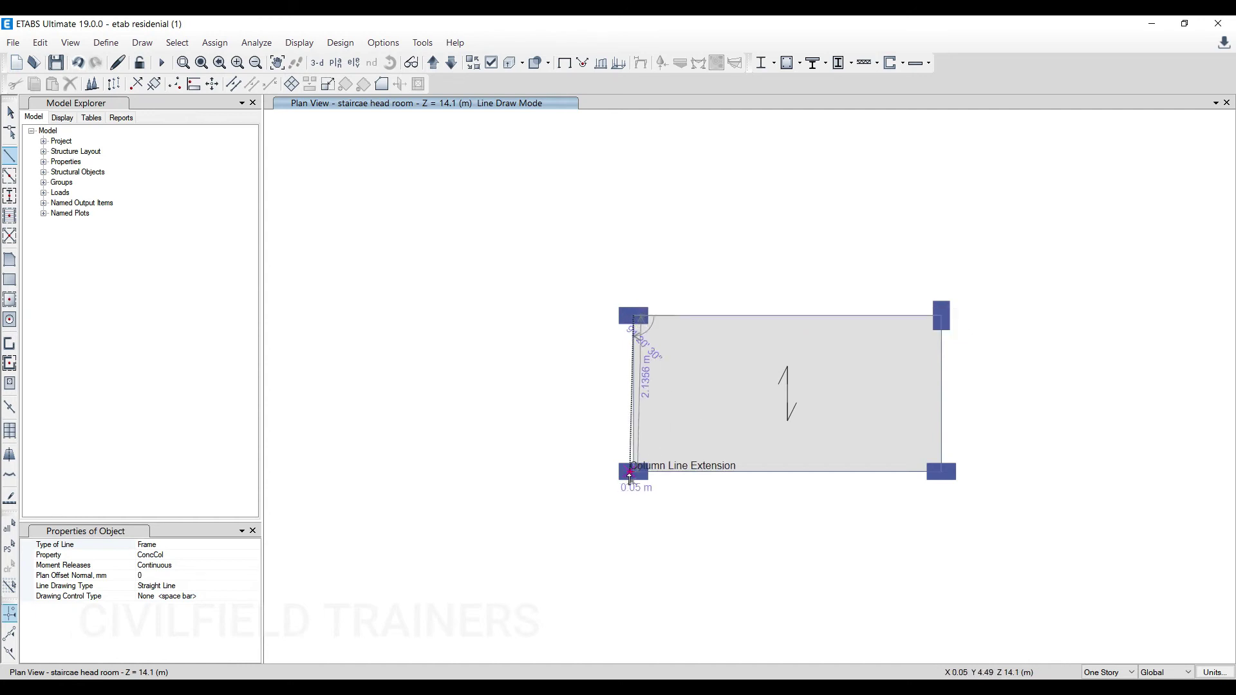
{"action": "key", "text": "Escape"}
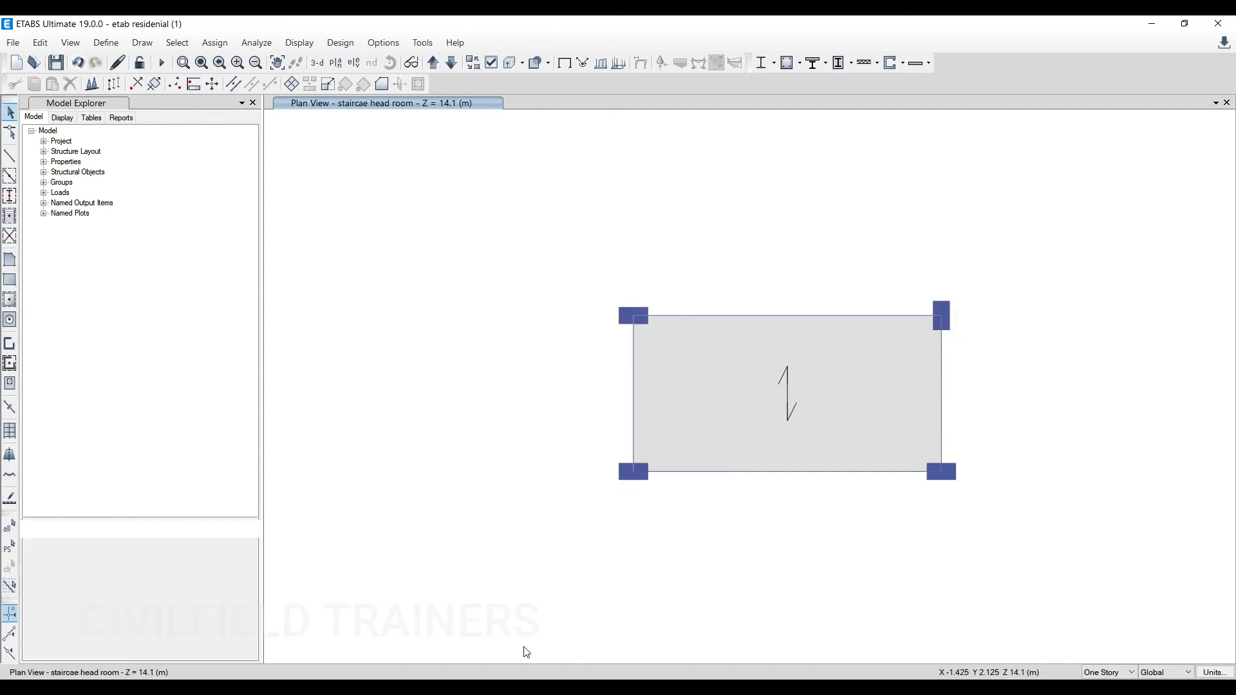
- Switch to the Paint notes and complete the load division with the slab dimensions as "= 49.05/ (4.2*2.1)"
{"action": "key", "text": "alt+Tab"}
{"action": "type", "text": "4"}
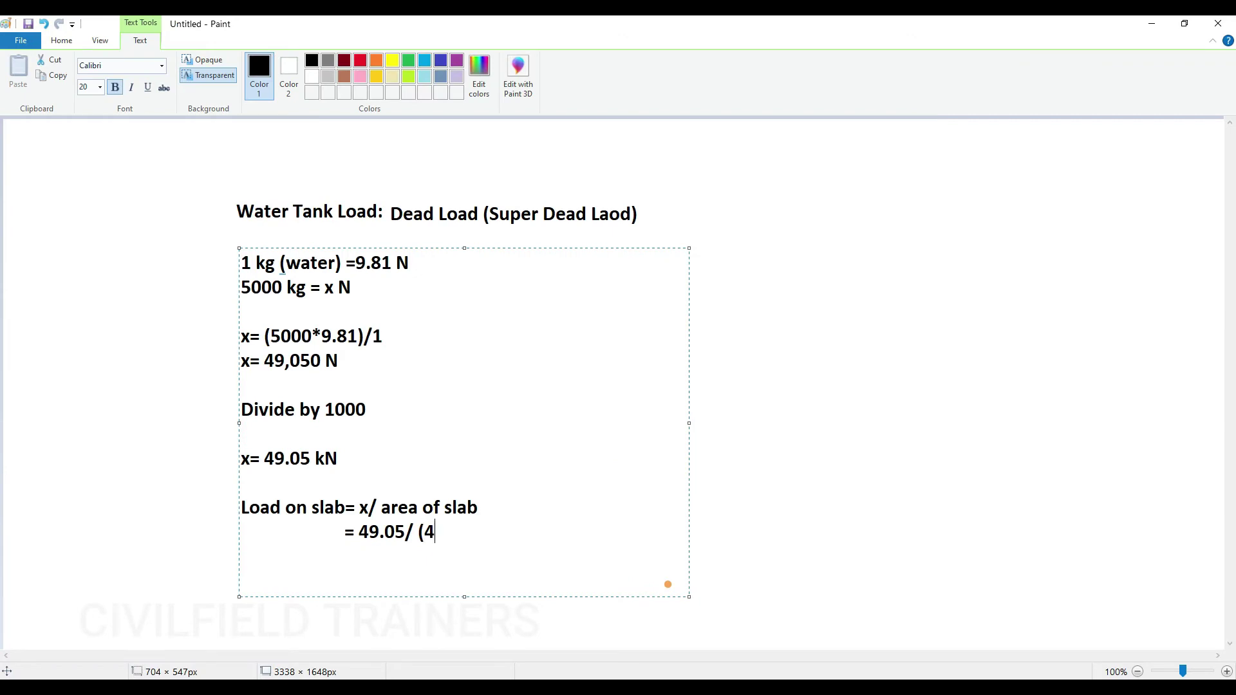
{"action": "type", "text": ".2*2.1)"}
- Switch to Calculator and compute the slab area as 4.2 × 2.1
{"action": "key", "text": "alt+Tab"}
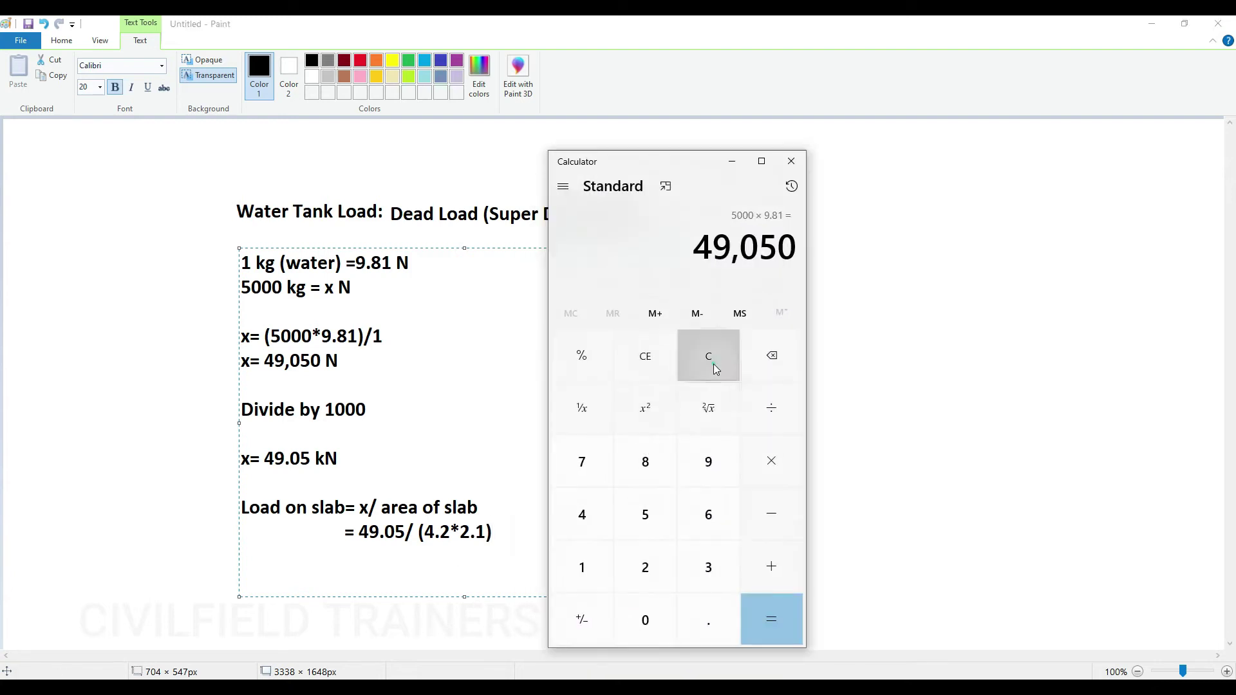
{"action": "left_click", "coordinate": [645, 567]}
{"action": "left_click", "coordinate": [708, 356]}
{"action": "left_click", "coordinate": [582, 514]}
{"action": "left_click", "coordinate": [706, 625]}
{"action": "left_click", "coordinate": [633, 557]}
{"action": "left_click", "coordinate": [765, 464]}
{"action": "left_click", "coordinate": [647, 565]}
{"action": "left_click", "coordinate": [708, 619]}
{"action": "left_click", "coordinate": [608, 578]}
{"action": "left_click", "coordinate": [773, 619]}
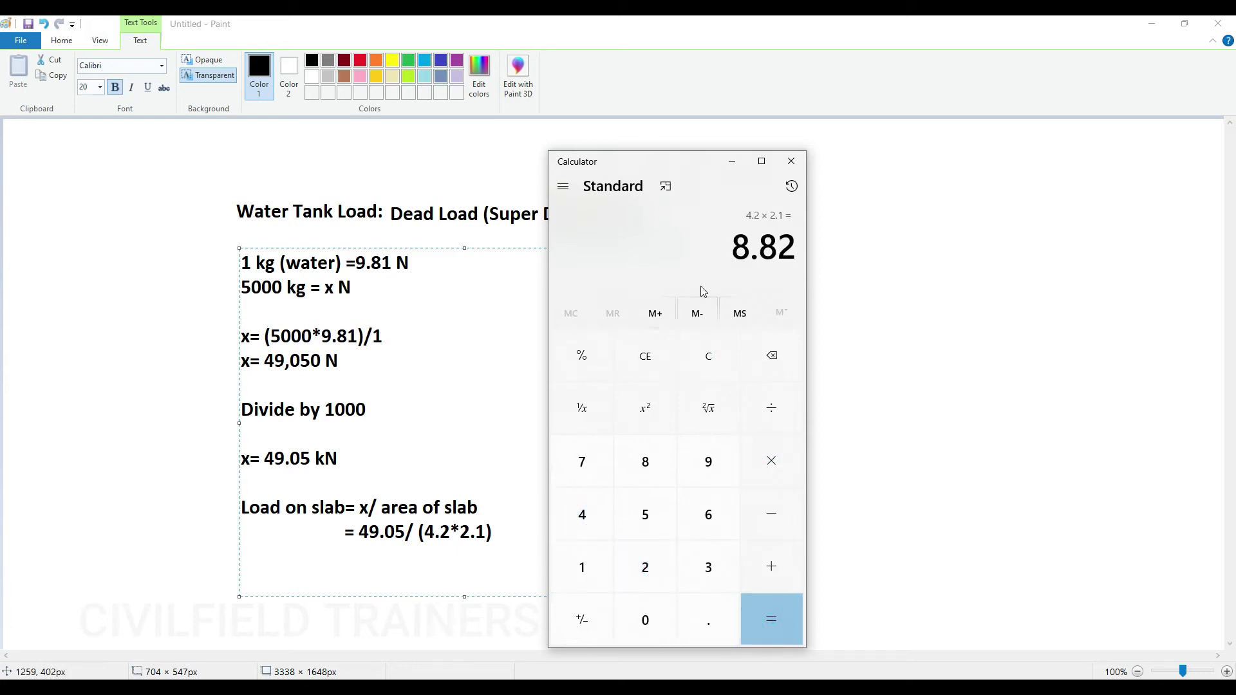
- Compute the tank load per slab area as 49.05 ÷ 8.82 and minimize Calculator
{"action": "left_click", "coordinate": [708, 358]}
{"action": "left_click", "coordinate": [581, 511]}
{"action": "left_click", "coordinate": [710, 466]}
{"action": "left_click", "coordinate": [709, 620]}
{"action": "left_click", "coordinate": [644, 622]}
{"action": "left_click", "coordinate": [644, 516]}
{"action": "left_click", "coordinate": [770, 408]}
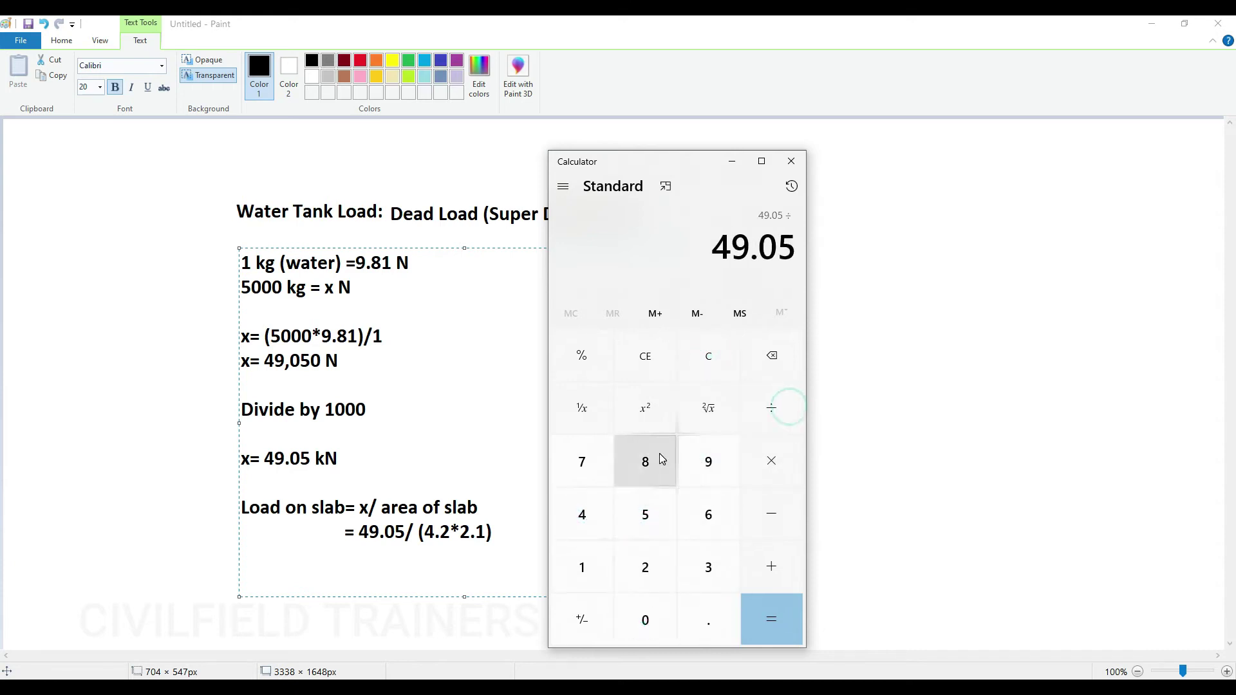
{"action": "left_click", "coordinate": [653, 461]}
{"action": "left_click", "coordinate": [708, 634]}
{"action": "left_click", "coordinate": [645, 461]}
{"action": "left_click", "coordinate": [645, 568]}
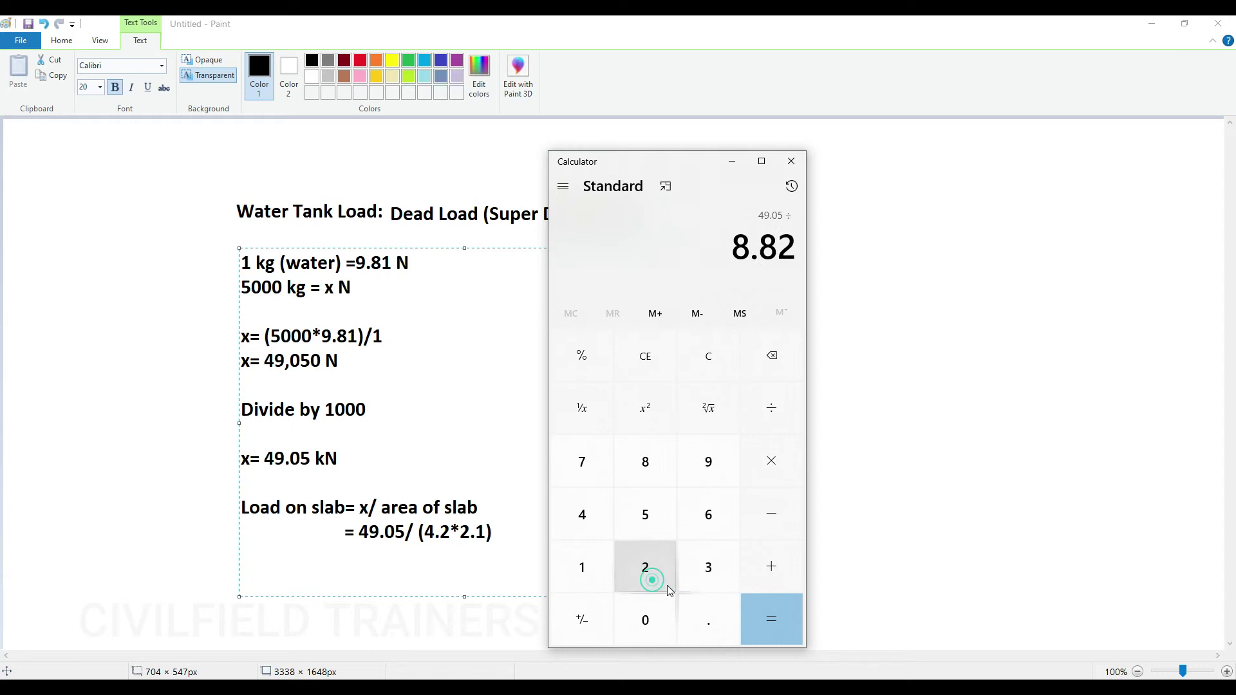
{"action": "left_click", "coordinate": [767, 620]}
{"action": "left_click", "coordinate": [732, 161]}
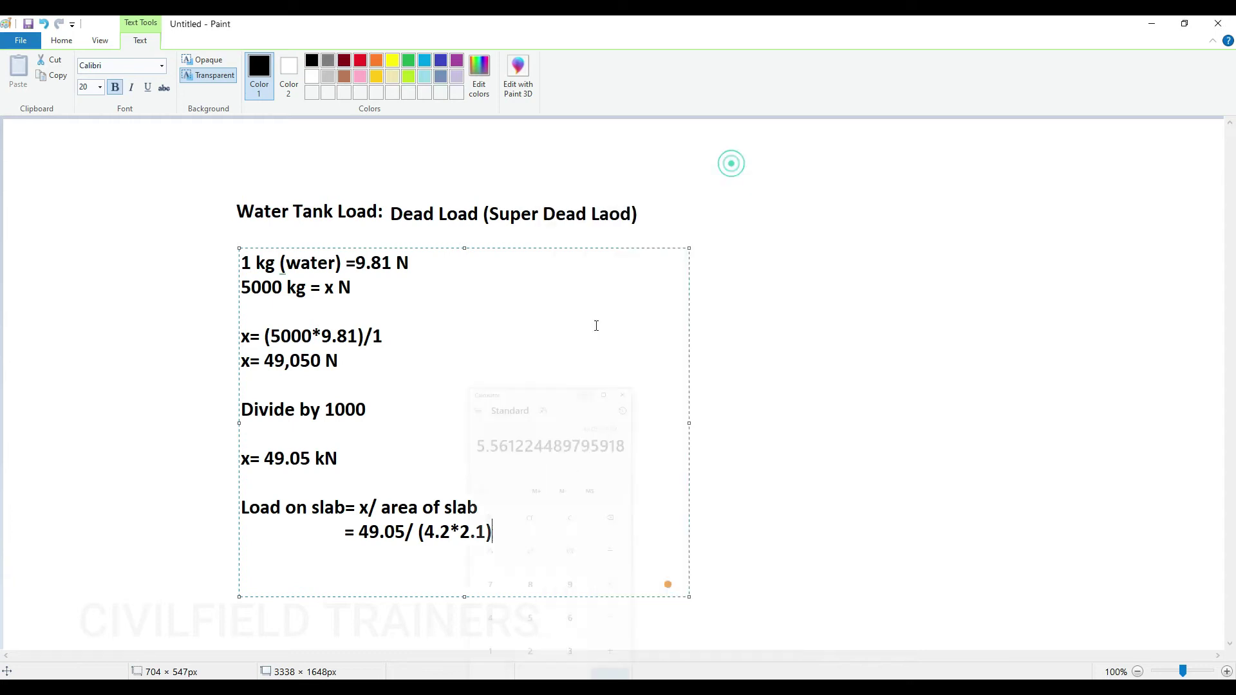
- Add the unit line "kN/(m*m)" below the division in the notes and start the result line with "="
{"action": "left_click", "coordinate": [343, 551]}
{"action": "left_click", "coordinate": [540, 552]}
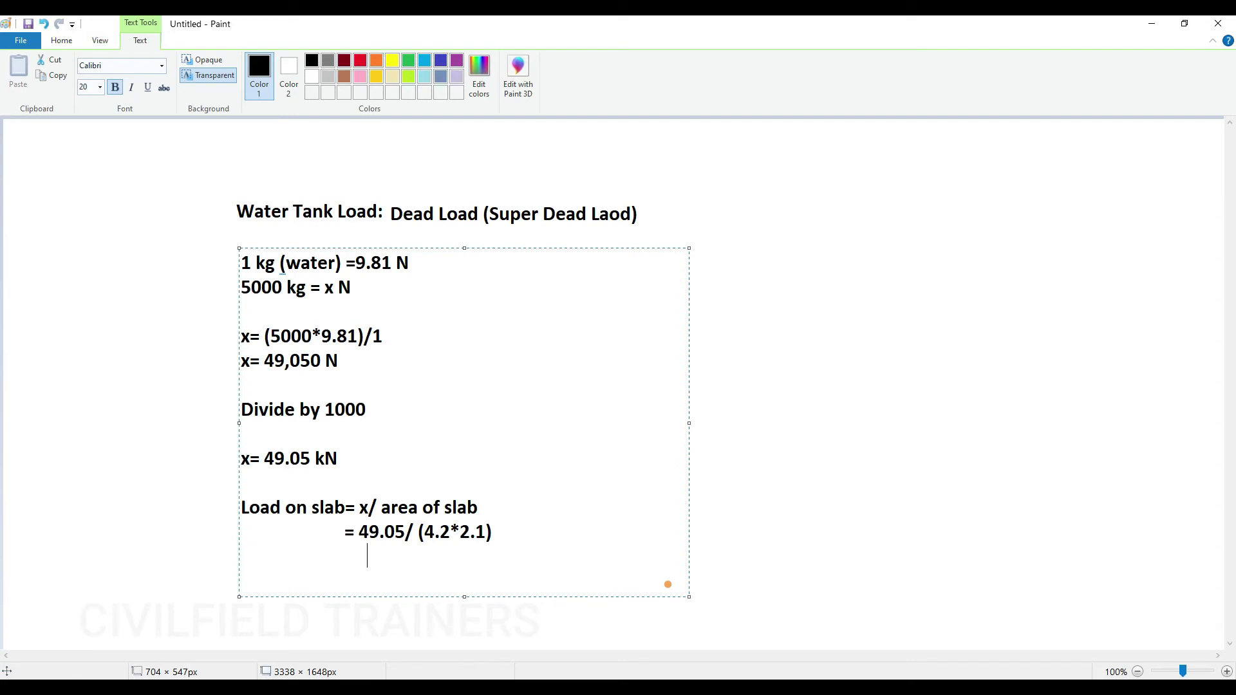
{"action": "type", "text": "kN/m*m"}
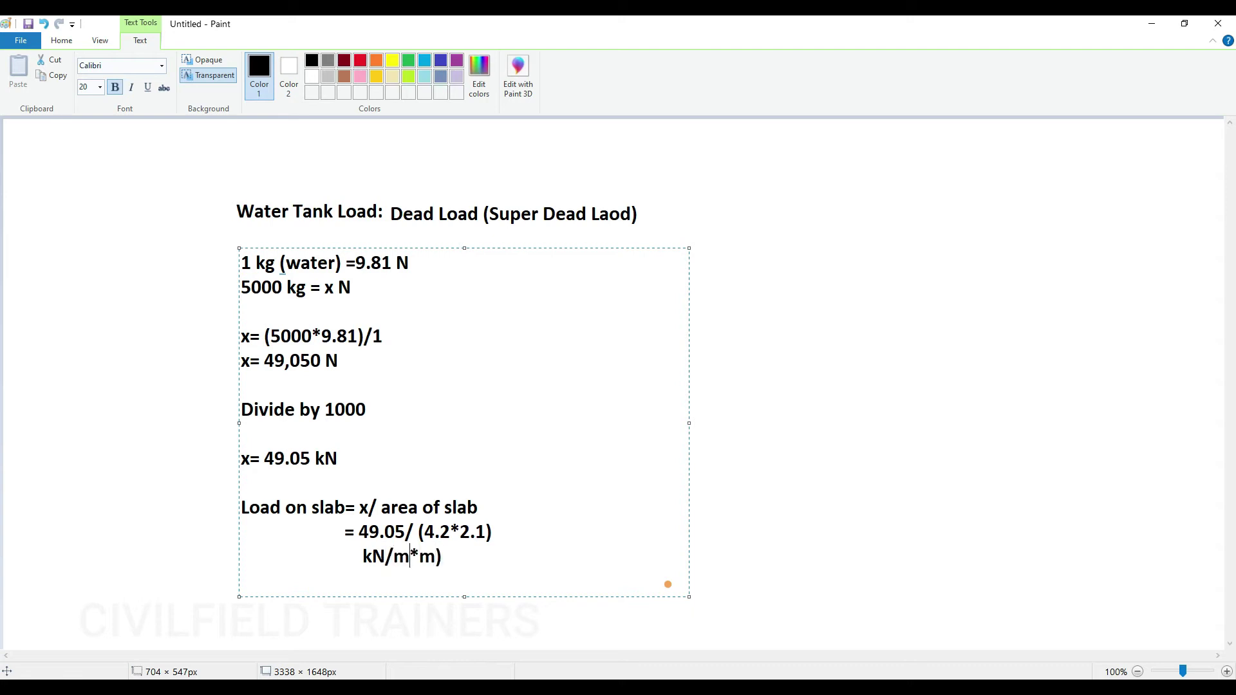
{"action": "type", "text": "("}
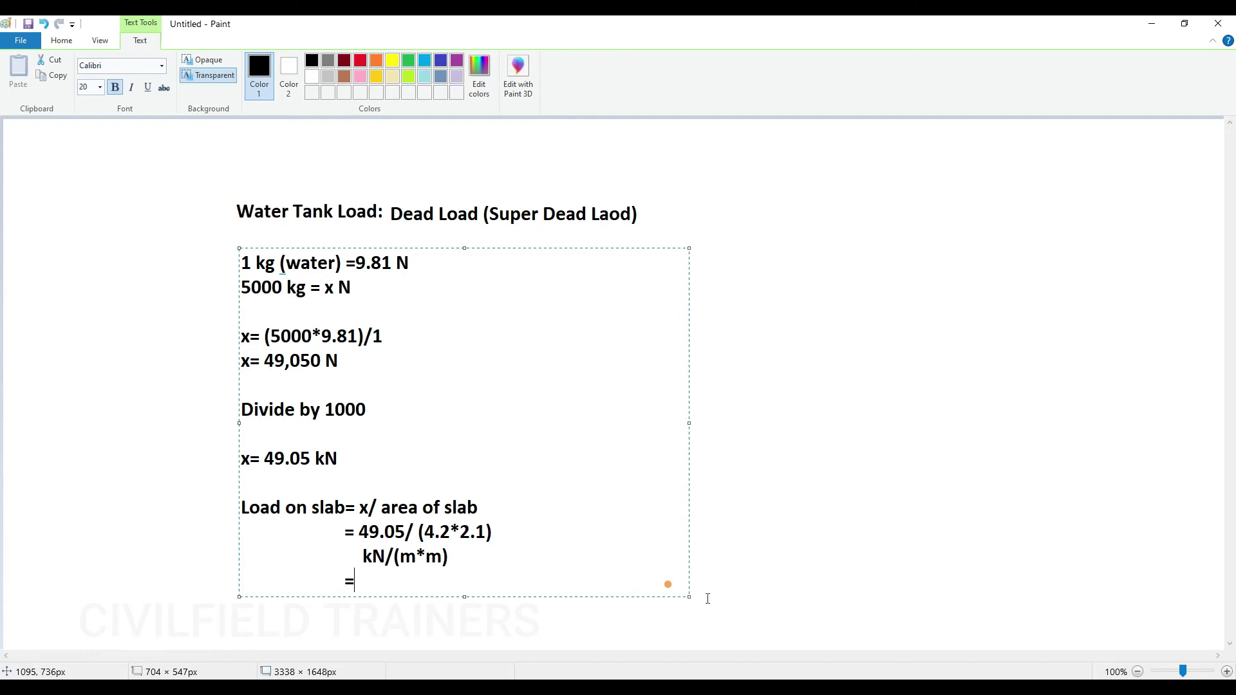
- Recheck the quotient in Calculator and complete the result line in the Paint notes as "= 5.56 kN/m2"
{"action": "key", "text": "alt+Tab"}
{"action": "key", "text": "alt+Tab"}
{"action": "key", "text": "alt+Tab"}
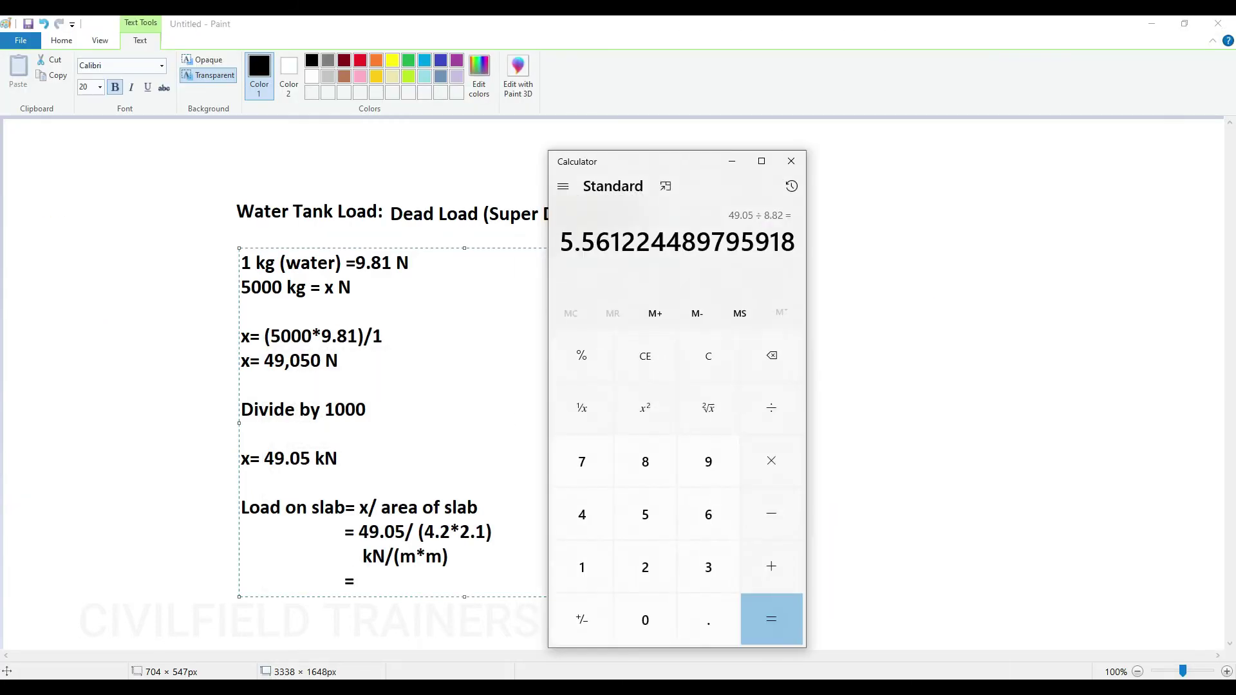
{"action": "key", "text": "alt+Tab"}
{"action": "type", "text": "5."}
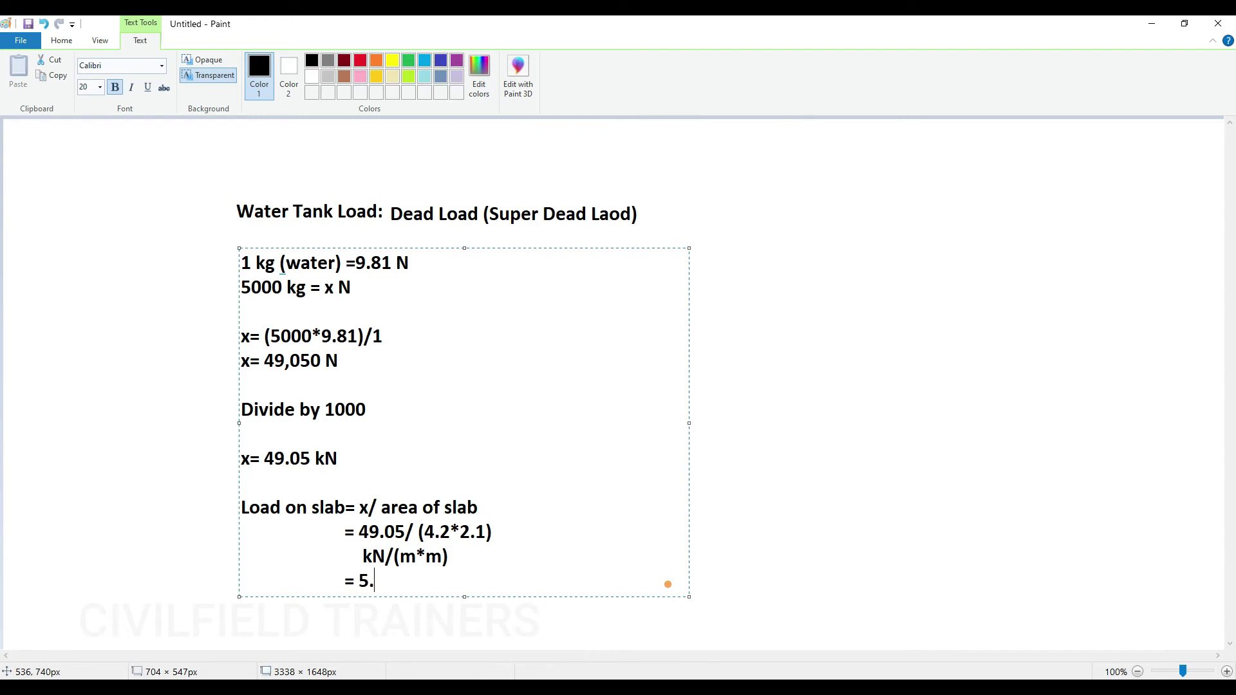
{"action": "type", "text": "56 kN/m2"}
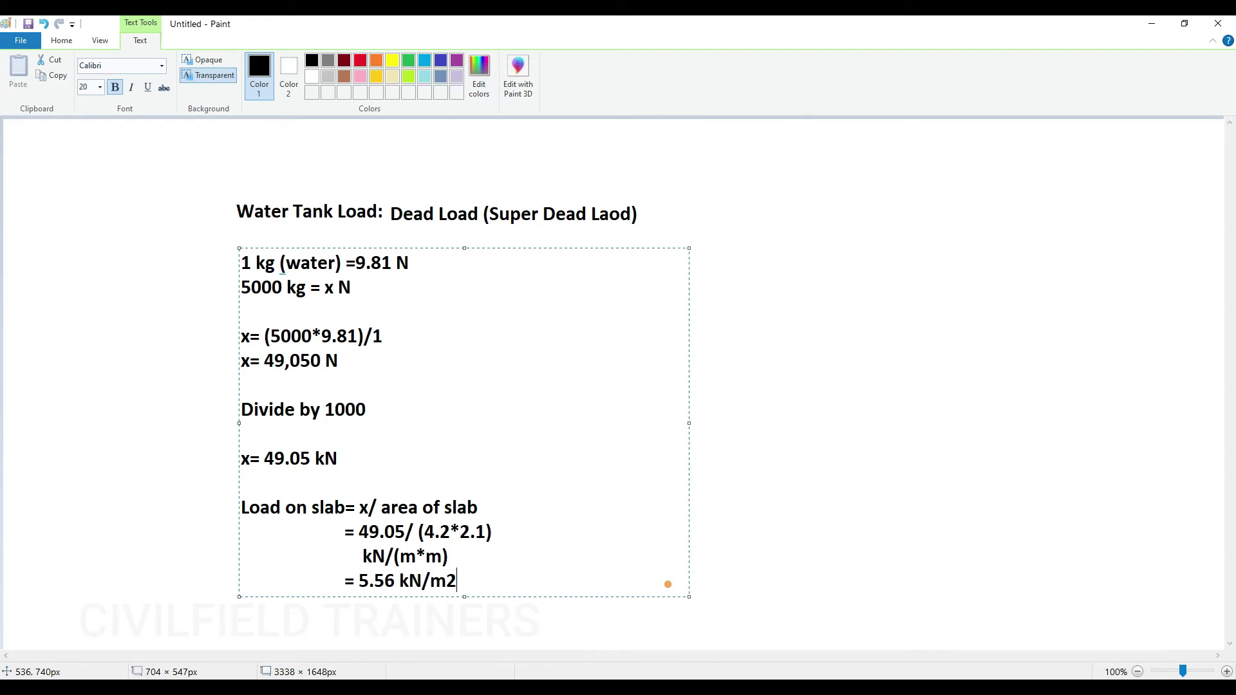
- Color the result lines "= 5.56 kN/m2" and "x= 49.05 kN" red
{"action": "left_click_drag", "start_coordinate": [467, 578], "coordinate": [326, 579]}
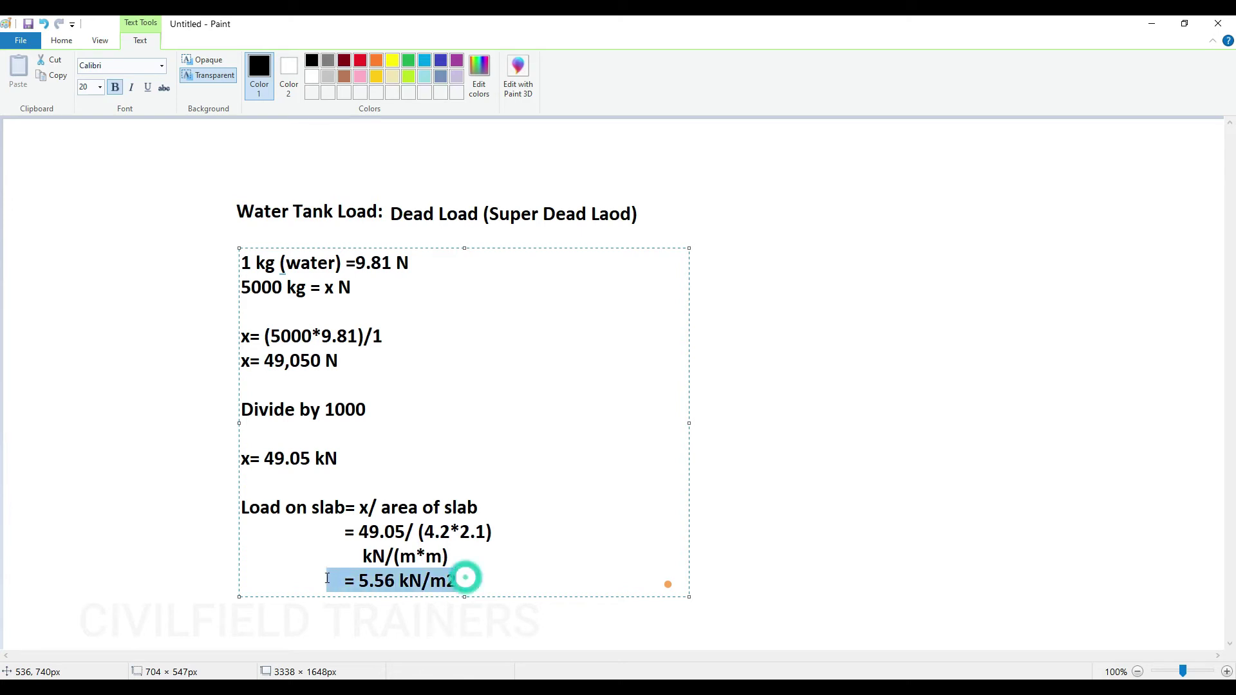
{"action": "left_click", "coordinate": [359, 59]}
{"action": "left_click", "coordinate": [506, 573]}
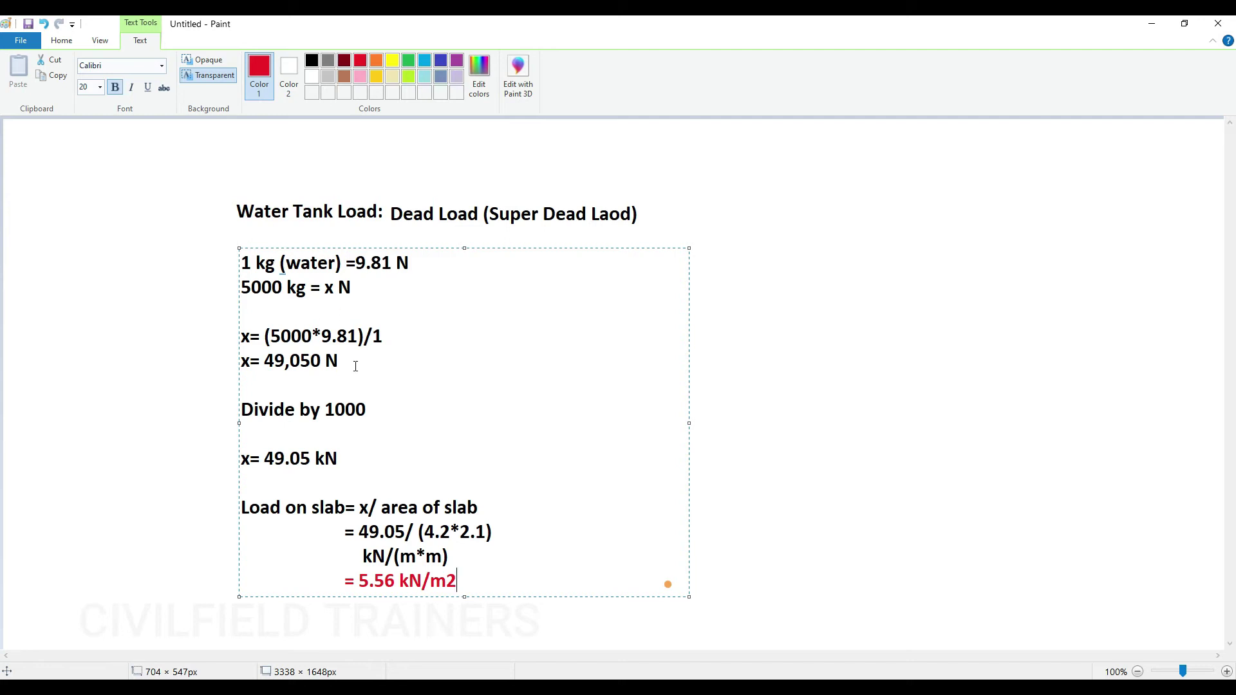
{"action": "left_click_drag", "start_coordinate": [351, 457], "coordinate": [239, 459]}
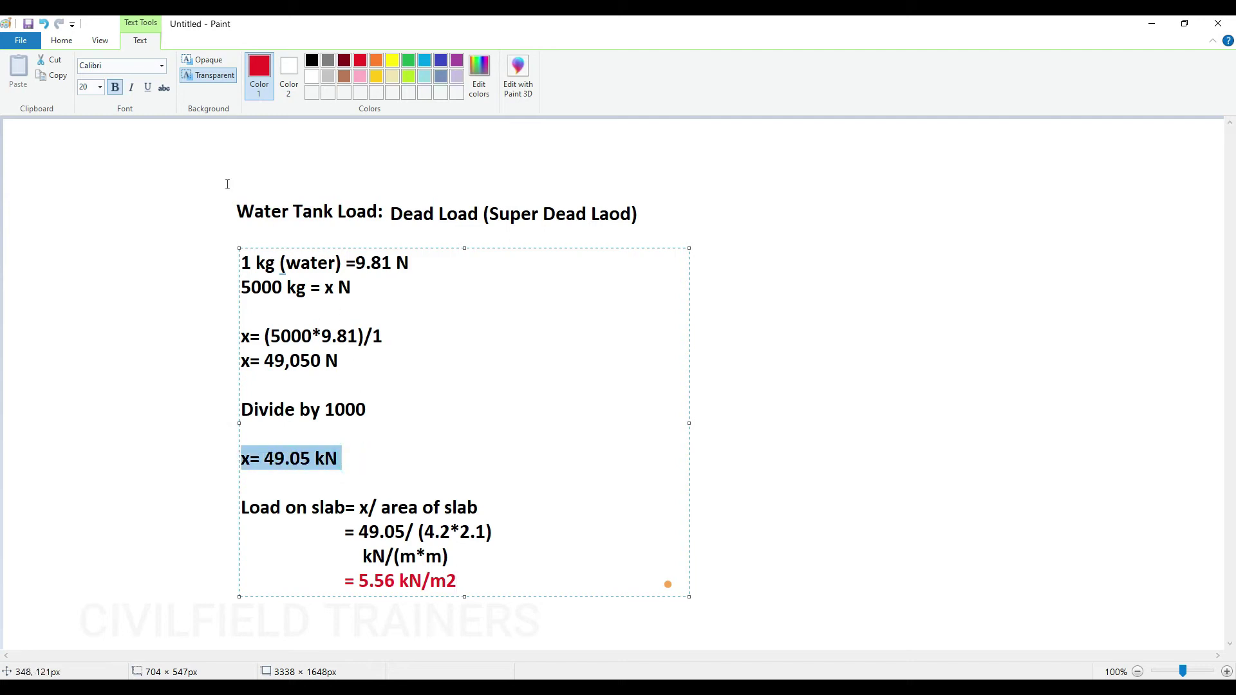
{"action": "left_click", "coordinate": [360, 62]}
{"action": "left_click", "coordinate": [312, 506]}
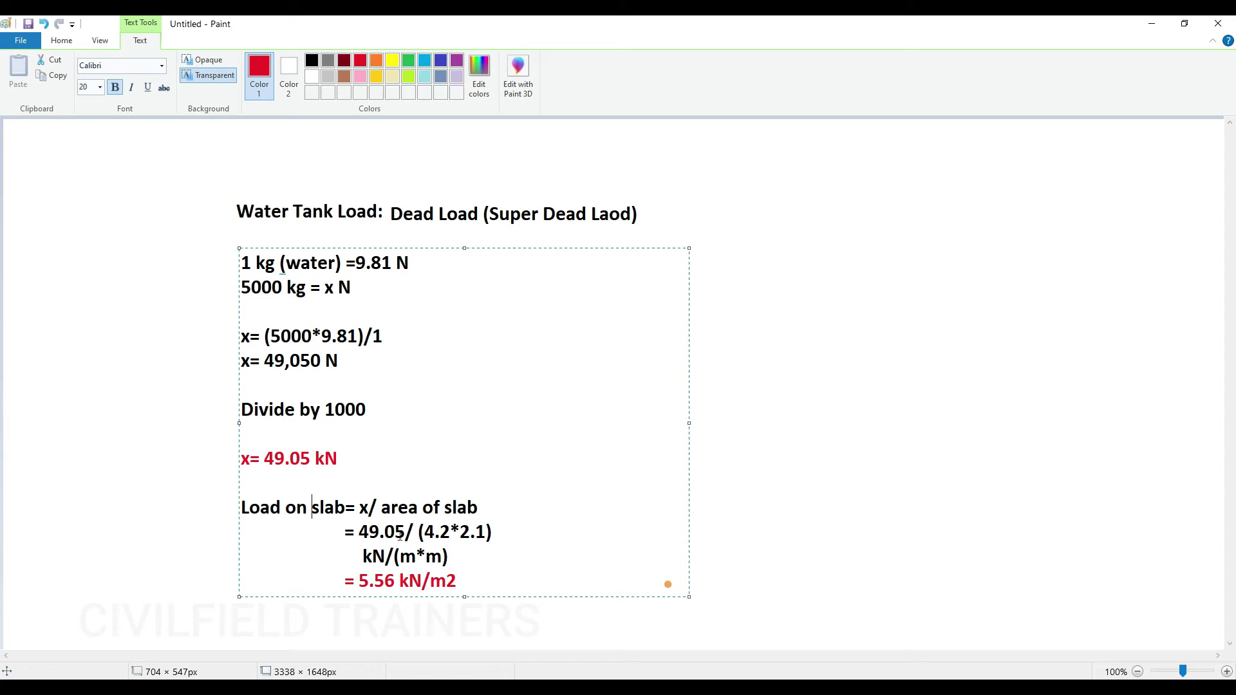
{"action": "left_click", "coordinate": [474, 579]}
- Switch to ETABS and define a load pattern named "Water Tank Load" of type Super Dead with self weight multiplier 0
{"action": "key", "text": "alt+Tab"}
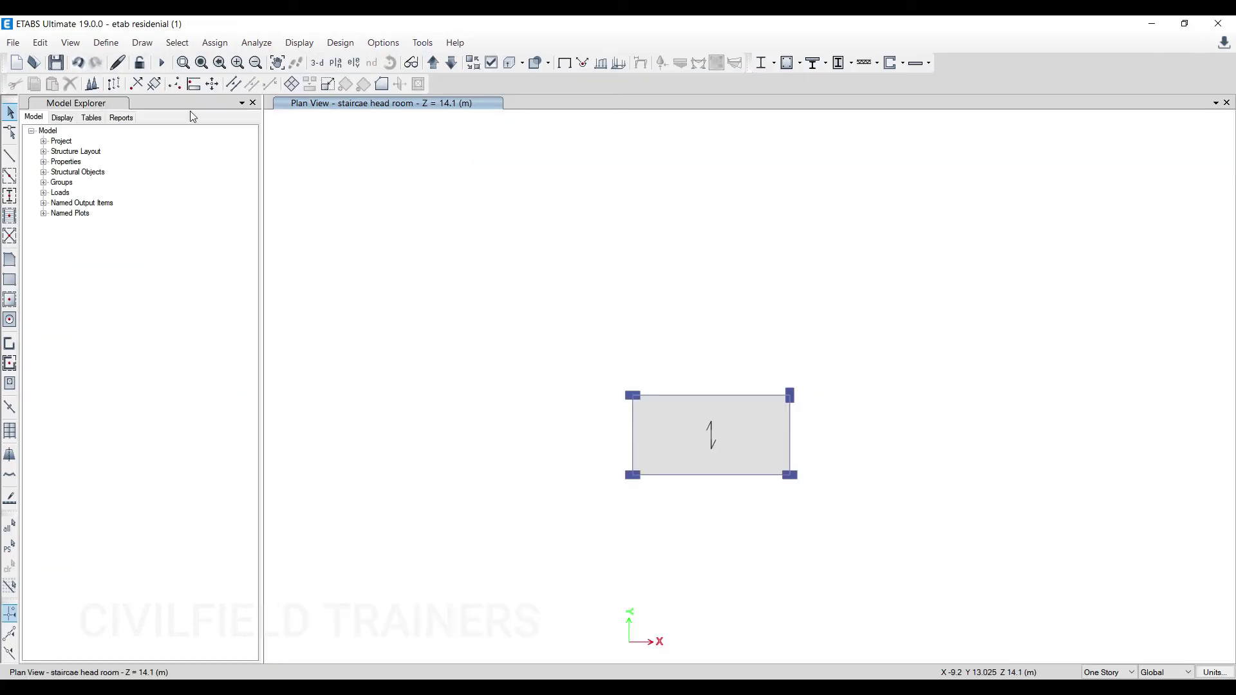
{"action": "left_click", "coordinate": [105, 43]}
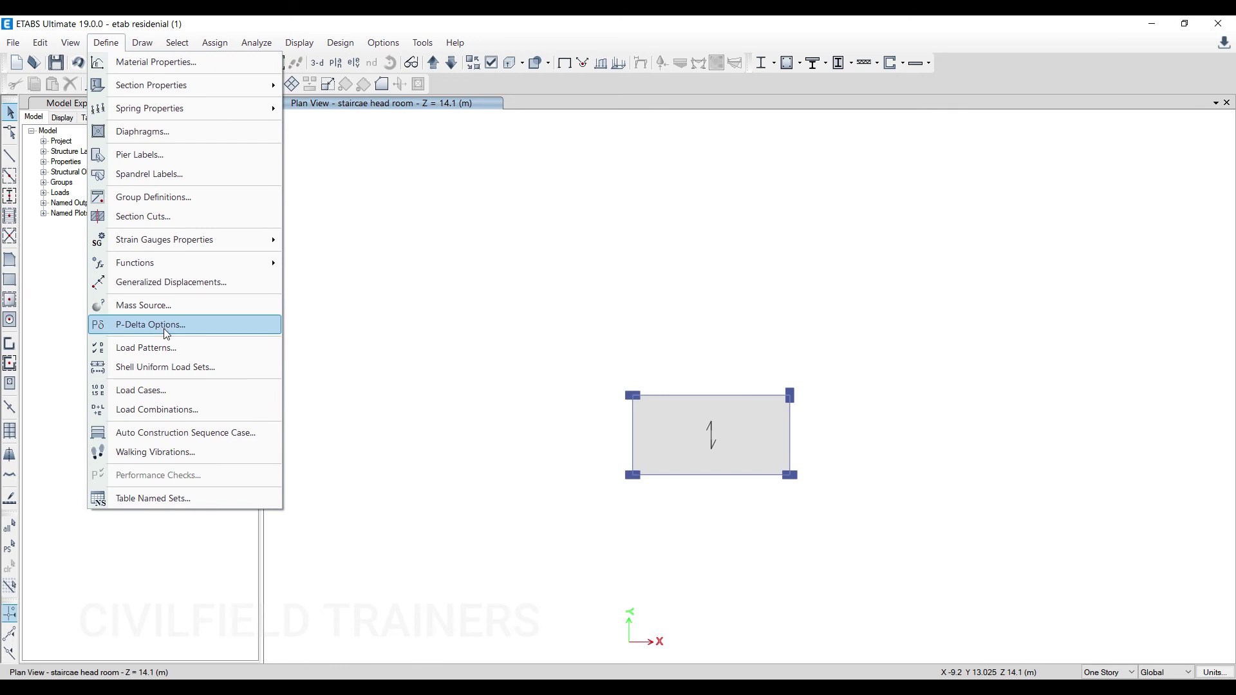
{"action": "left_click", "coordinate": [170, 345]}
{"action": "double_click", "coordinate": [371, 314]}
{"action": "type", "text": "Water Tank"}
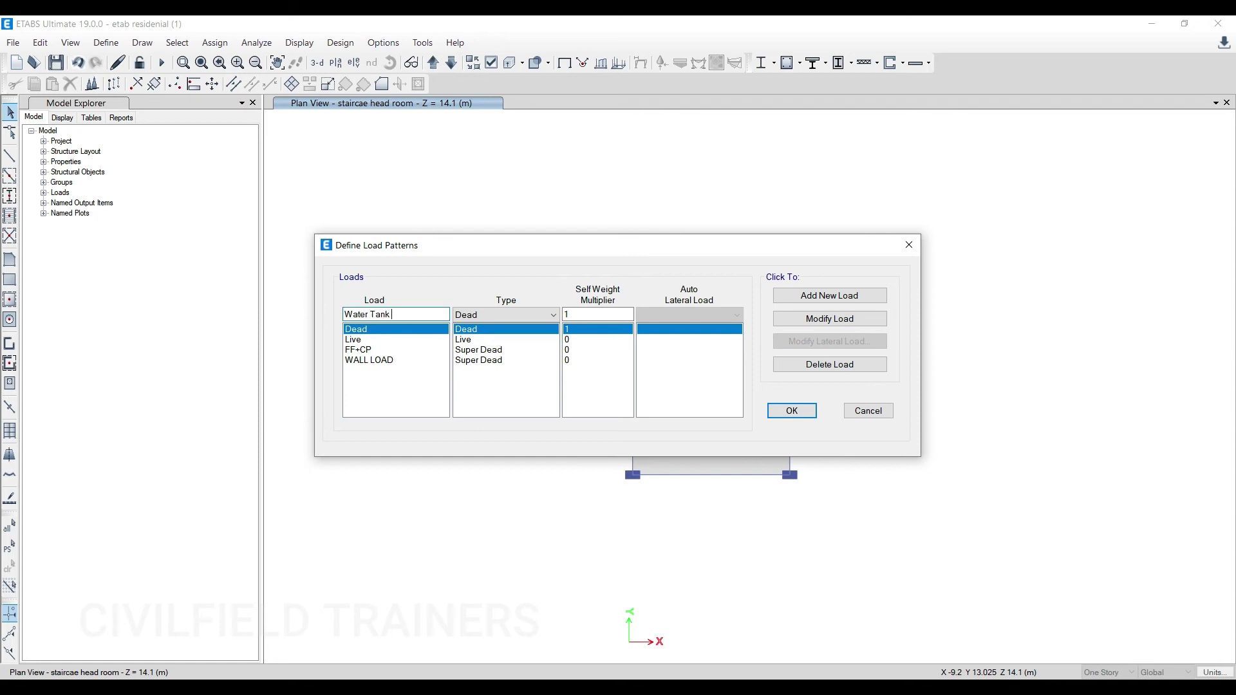
{"action": "left_click", "coordinate": [496, 315]}
{"action": "left_click", "coordinate": [504, 339]}
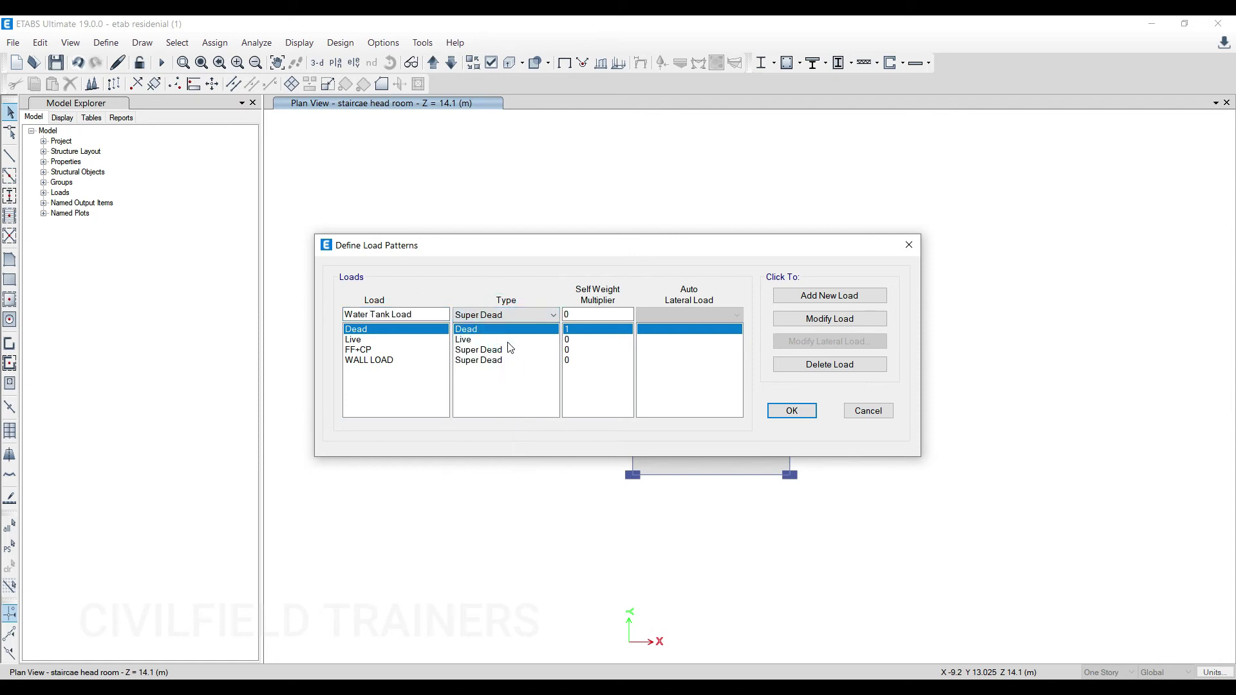
{"action": "left_click", "coordinate": [850, 297]}
{"action": "left_click", "coordinate": [792, 411]}
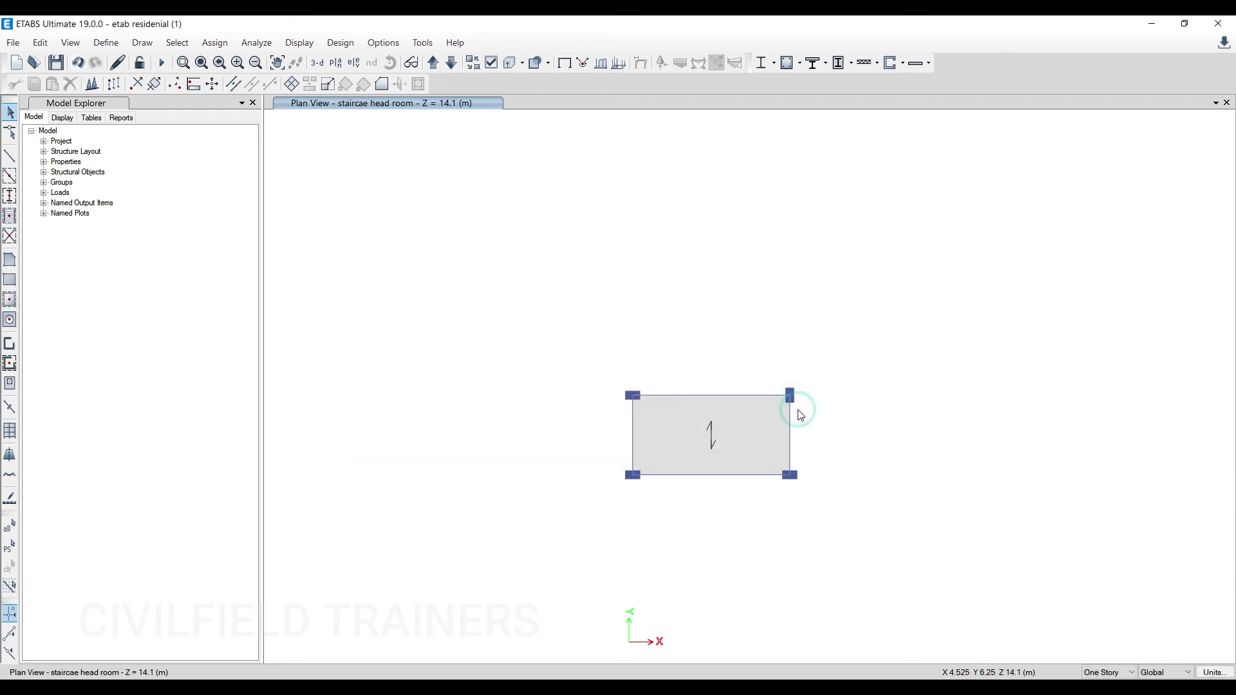
- Assign a uniform shell load of 5.6 kN/m² in the Water Tank Load pattern to the staircase head room slab
{"action": "left_click", "coordinate": [655, 436]}
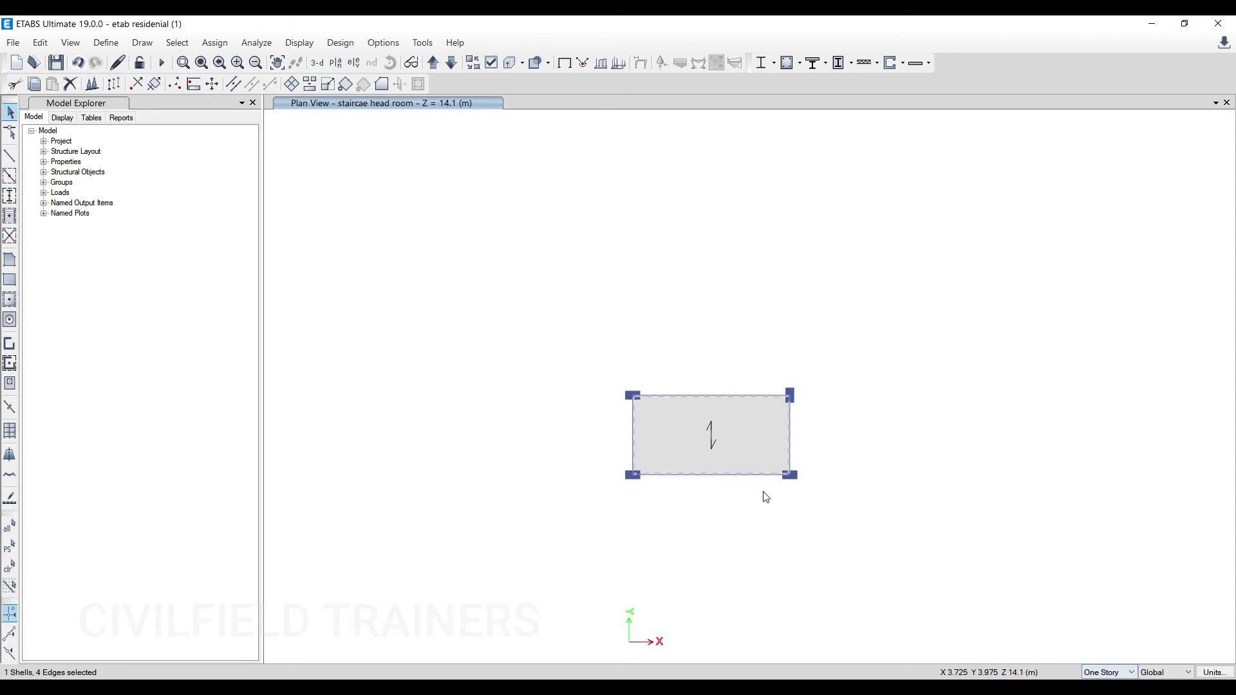
{"action": "left_click", "coordinate": [215, 43]}
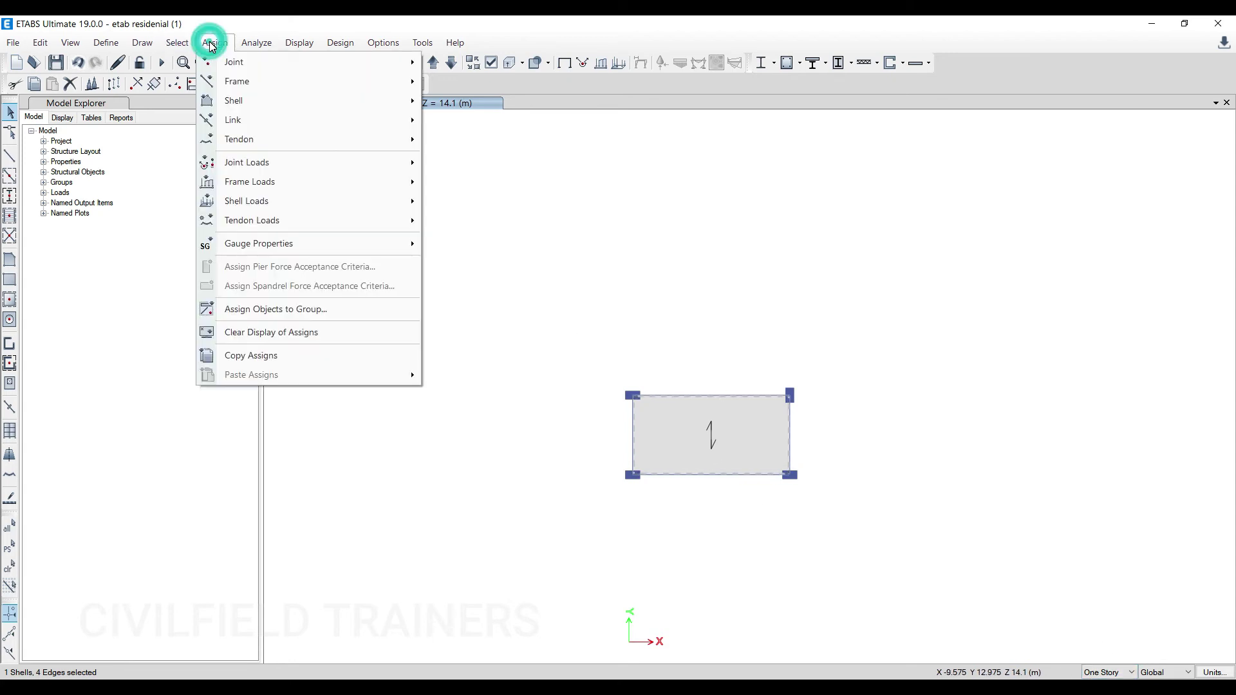
{"action": "mouse_move", "coordinate": [273, 186]}
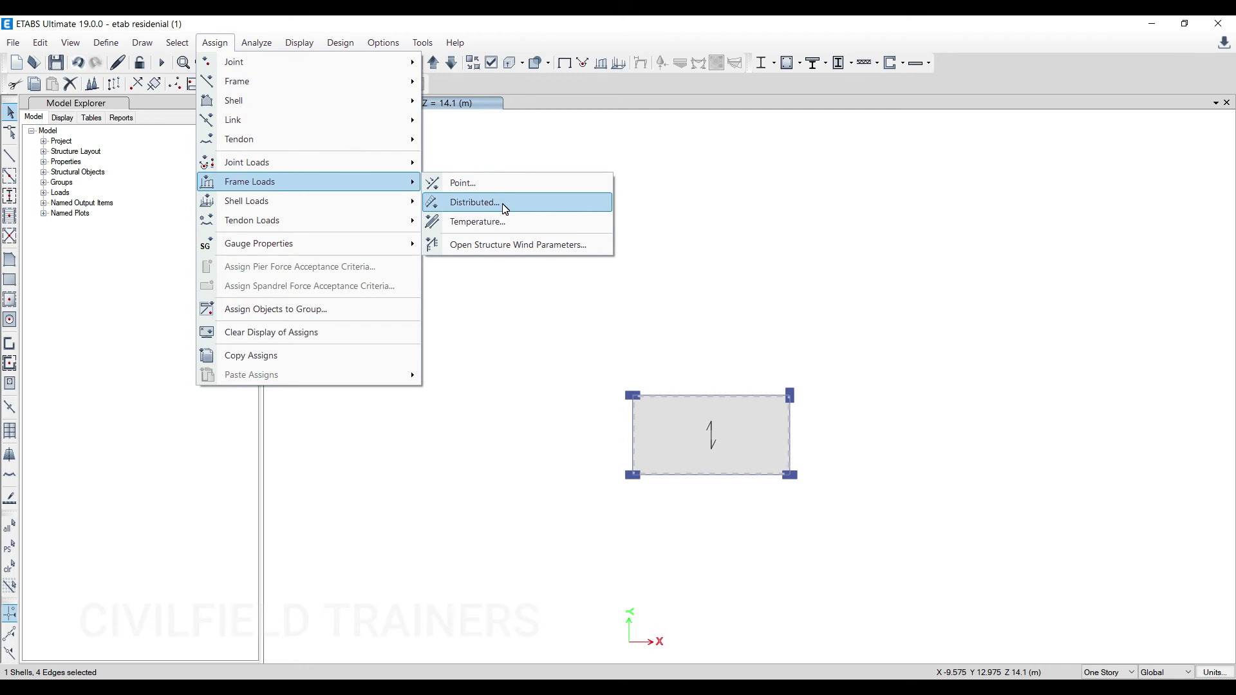
{"action": "mouse_move", "coordinate": [373, 207]}
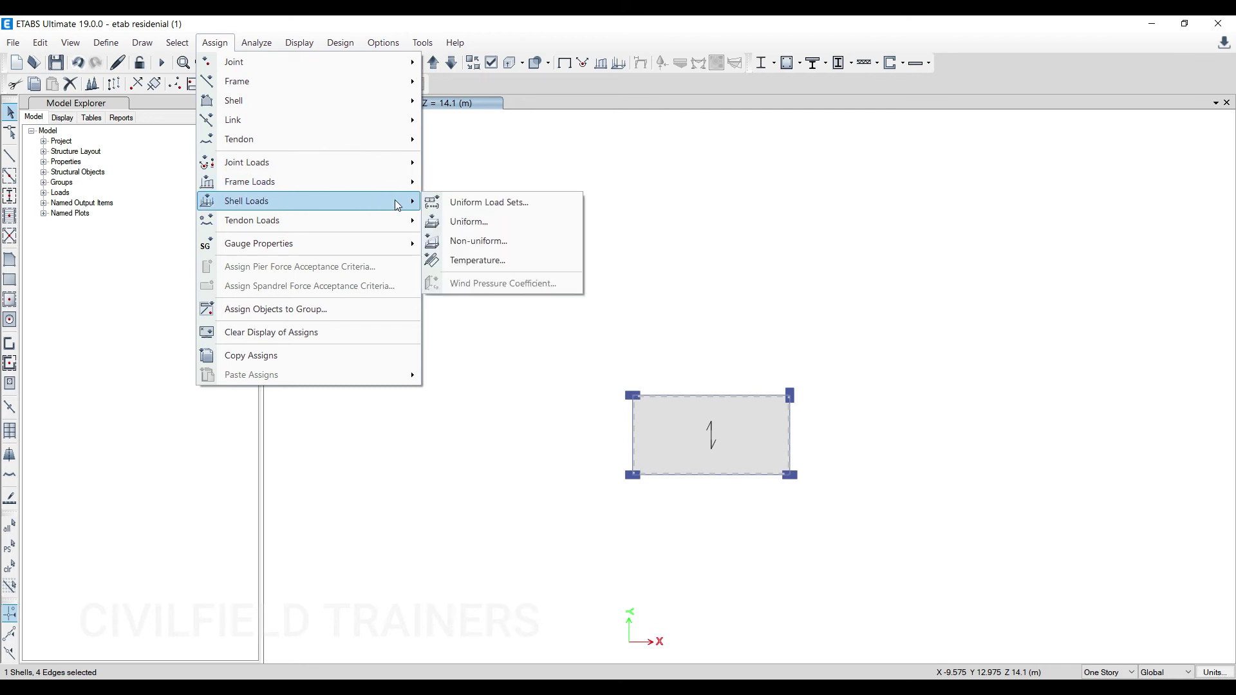
{"action": "left_click", "coordinate": [479, 225]}
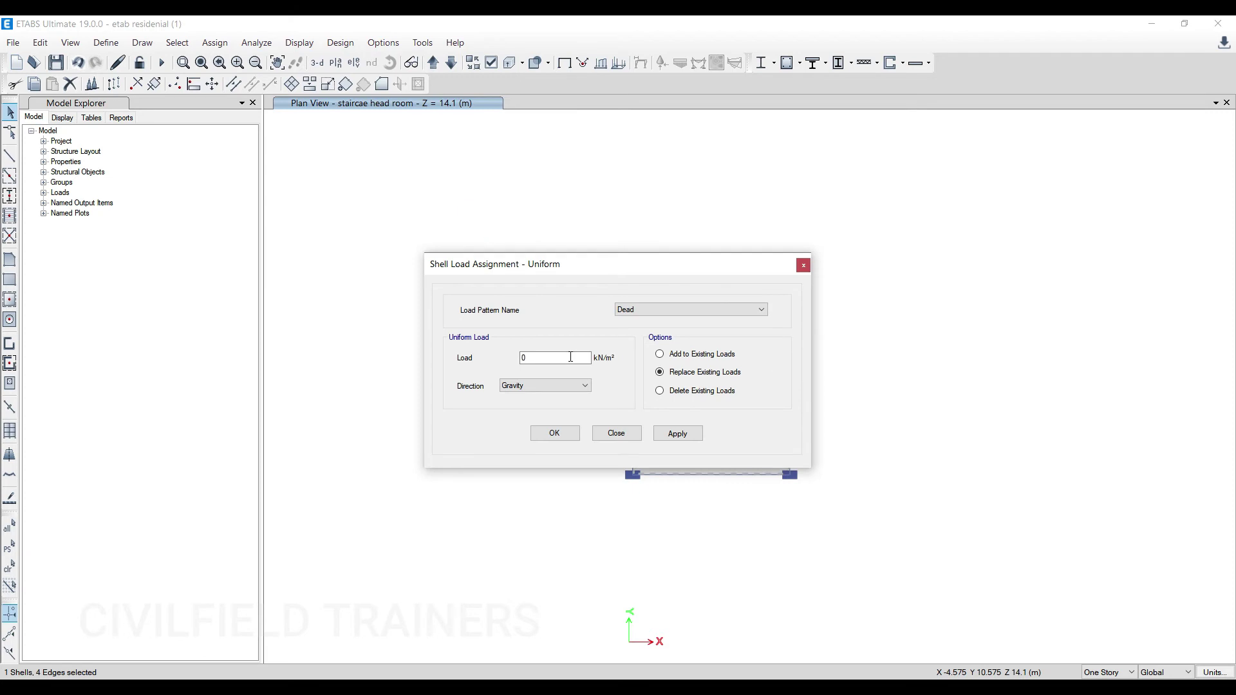
{"action": "left_click", "coordinate": [667, 311]}
{"action": "left_click", "coordinate": [680, 355]}
{"action": "double_click", "coordinate": [543, 358]}
{"action": "type", "text": "5"}
{"action": "key", "text": "alt+Tab"}
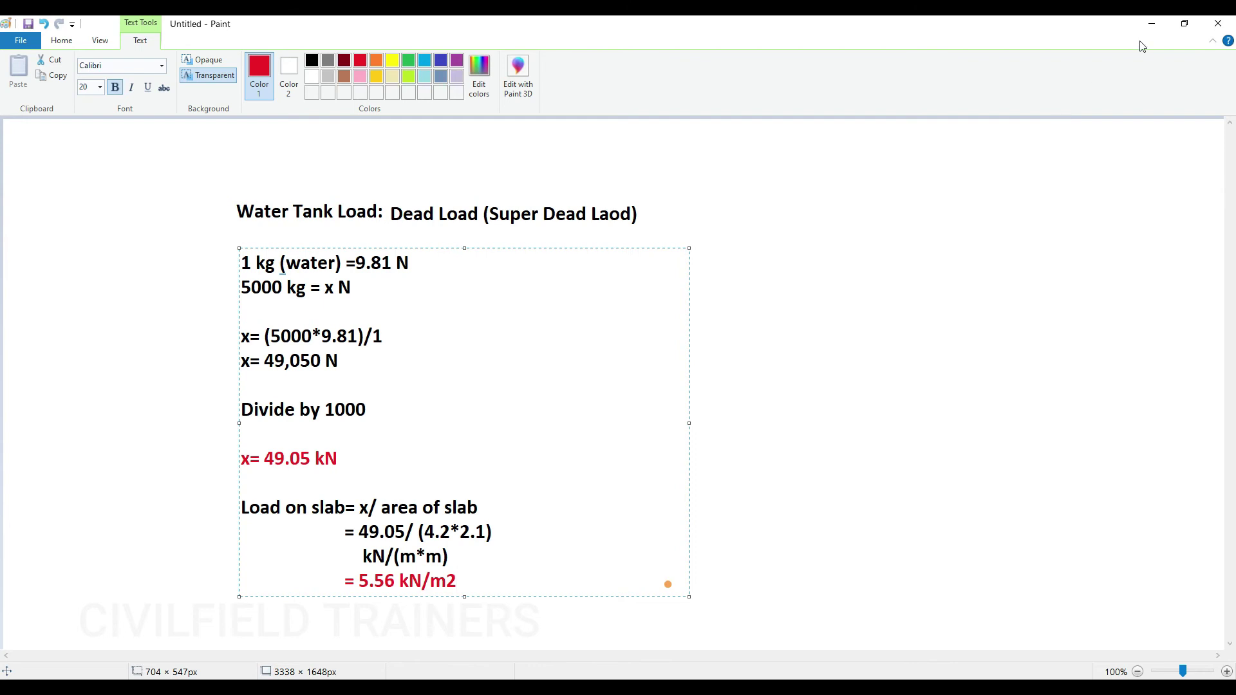
{"action": "left_click", "coordinate": [1151, 24]}
{"action": "left_click", "coordinate": [677, 433]}
{"action": "left_click", "coordinate": [552, 434]}
- Check the loads assigned to the staircase head room slab in its slab information and return to the Paint notes
{"action": "right_click", "coordinate": [675, 436]}
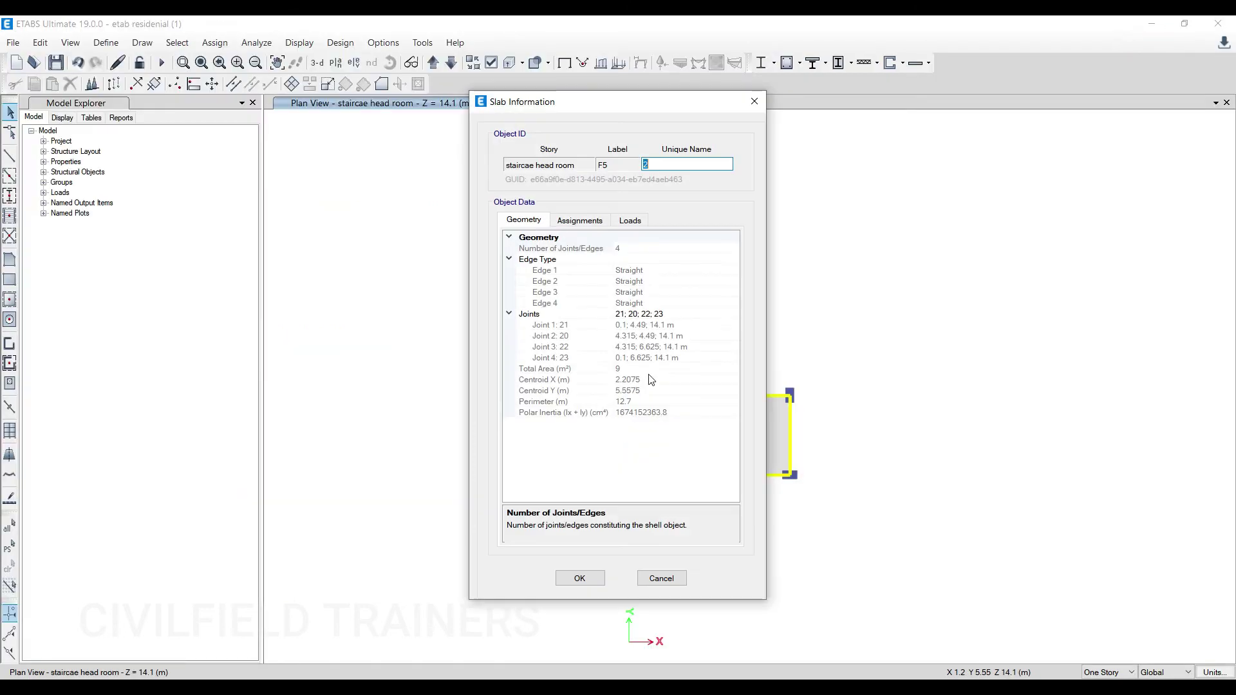
{"action": "left_click", "coordinate": [641, 220]}
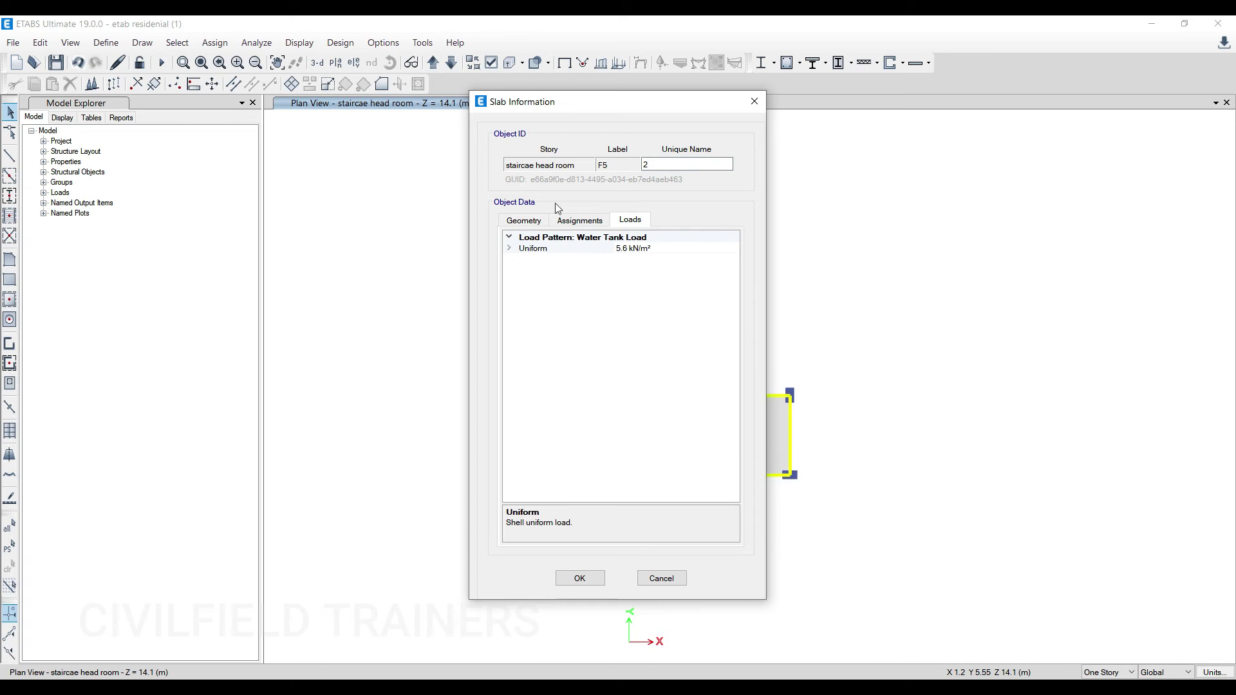
{"action": "left_click", "coordinate": [755, 101]}
{"action": "left_click", "coordinate": [741, 429]}
{"action": "left_click", "coordinate": [702, 435]}
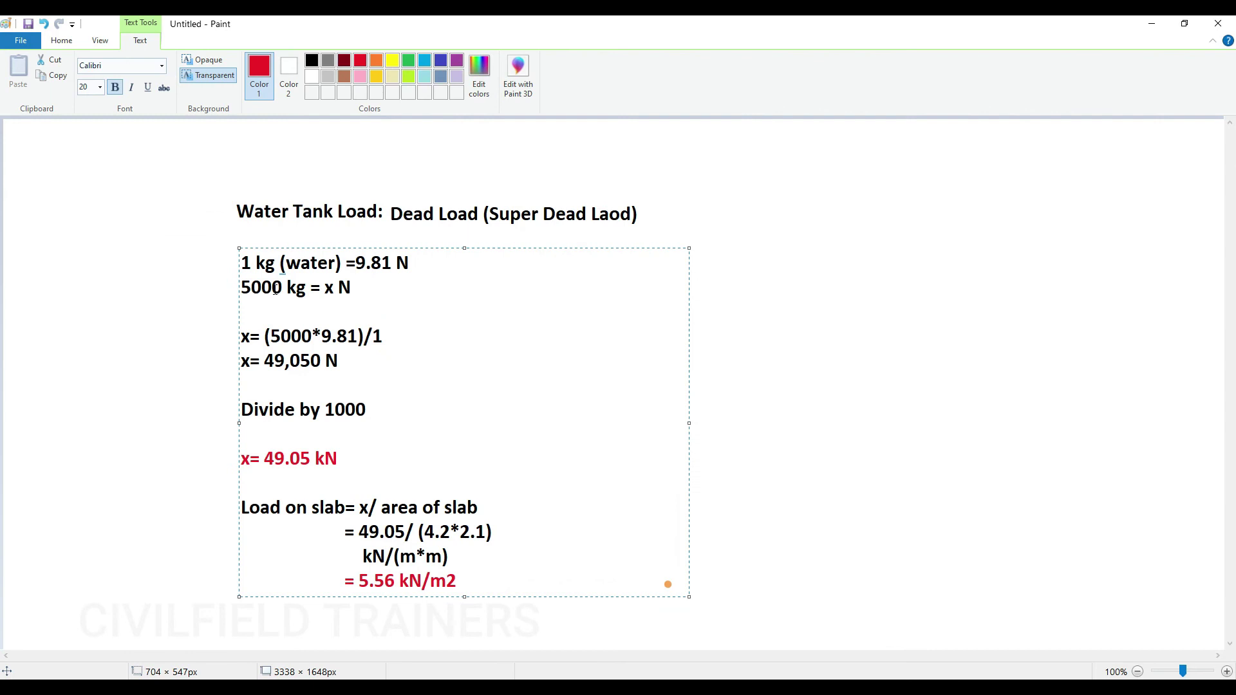
- Review the conversion of the 5000 kg water tank weight to newtons and kilonewtons in the notes
{"action": "double_click", "coordinate": [302, 291]}
{"action": "left_click_drag", "start_coordinate": [311, 291], "coordinate": [242, 291]}
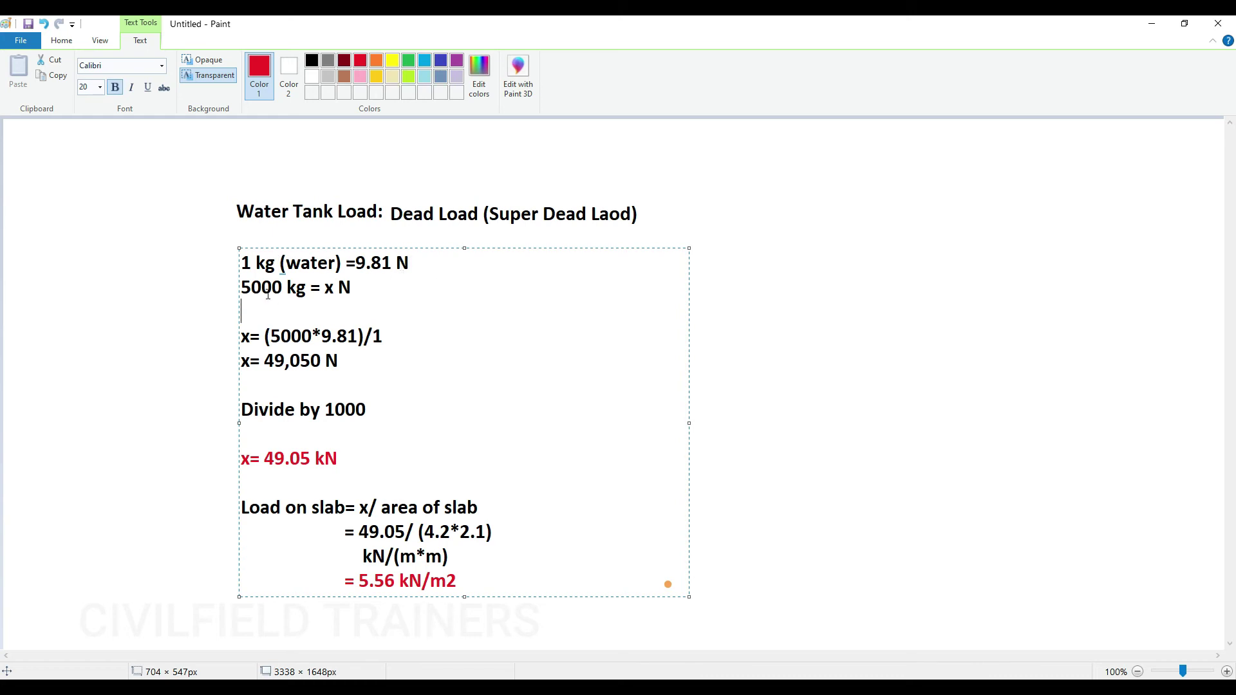
{"action": "left_click_drag", "start_coordinate": [311, 287], "coordinate": [243, 287]}
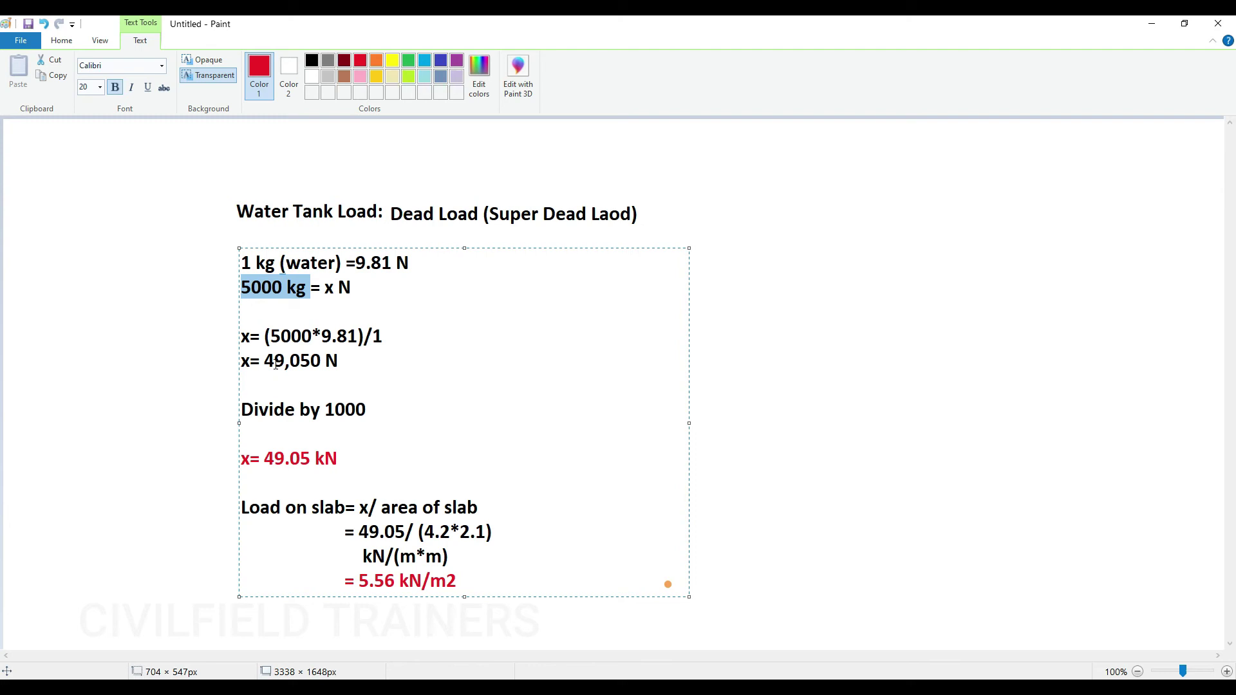
{"action": "left_click_drag", "start_coordinate": [354, 365], "coordinate": [241, 363]}
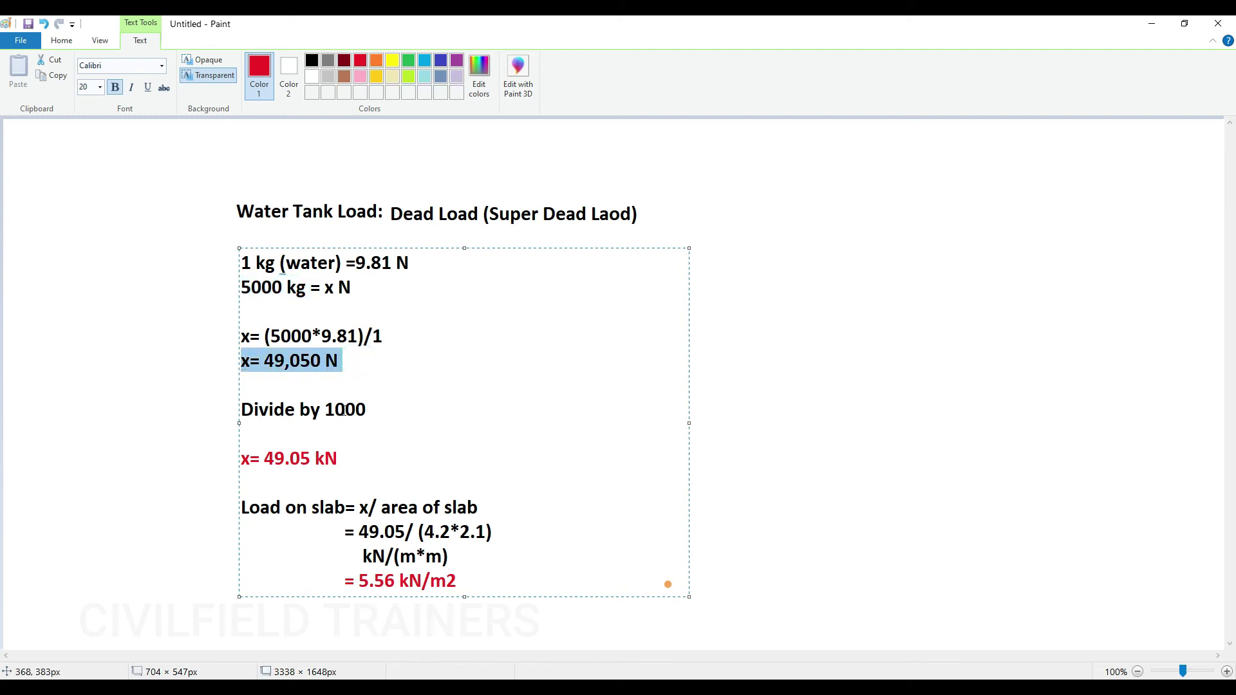
{"action": "left_click", "coordinate": [328, 462]}
{"action": "left_click_drag", "start_coordinate": [351, 457], "coordinate": [245, 462]}
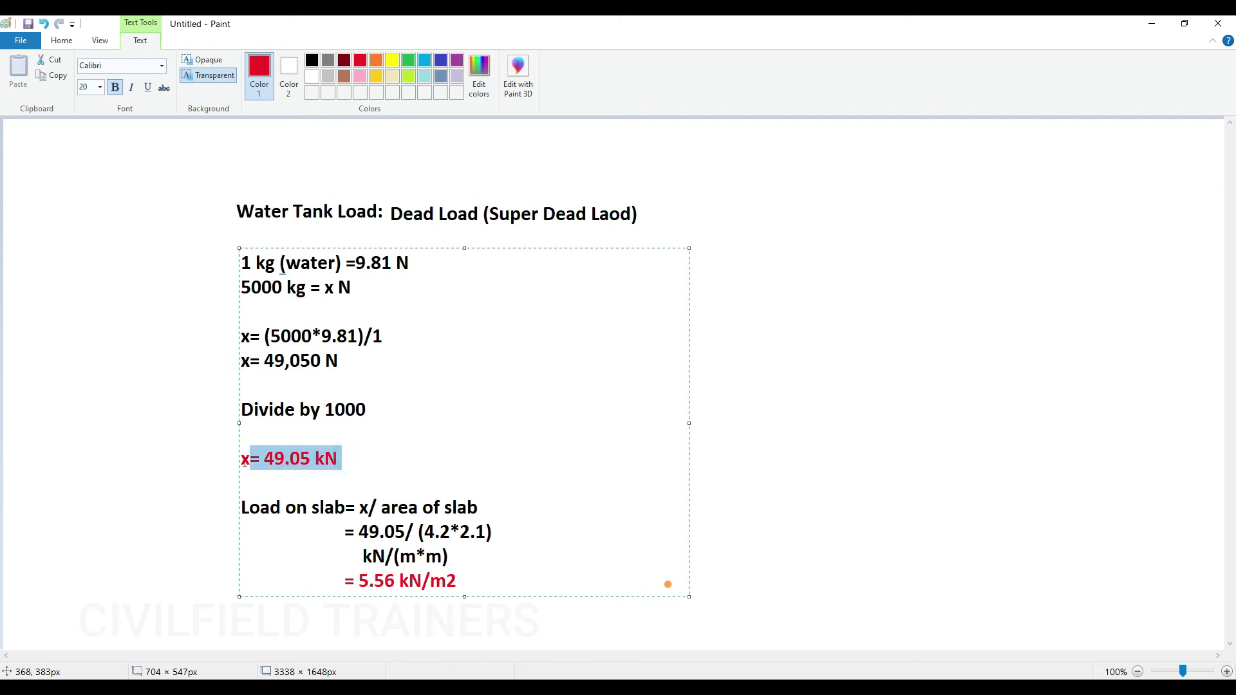
{"action": "left_click", "coordinate": [362, 454]}
{"action": "left_click_drag", "start_coordinate": [310, 288], "coordinate": [237, 286]}
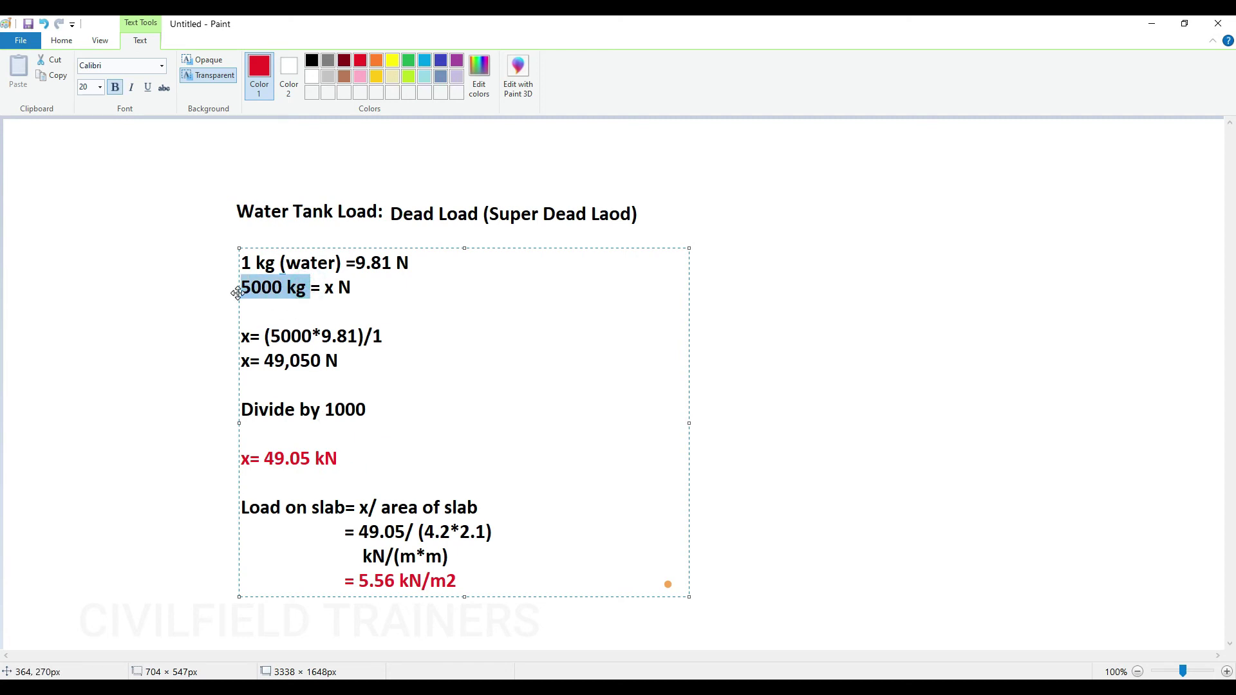
{"action": "left_click", "coordinate": [354, 294]}
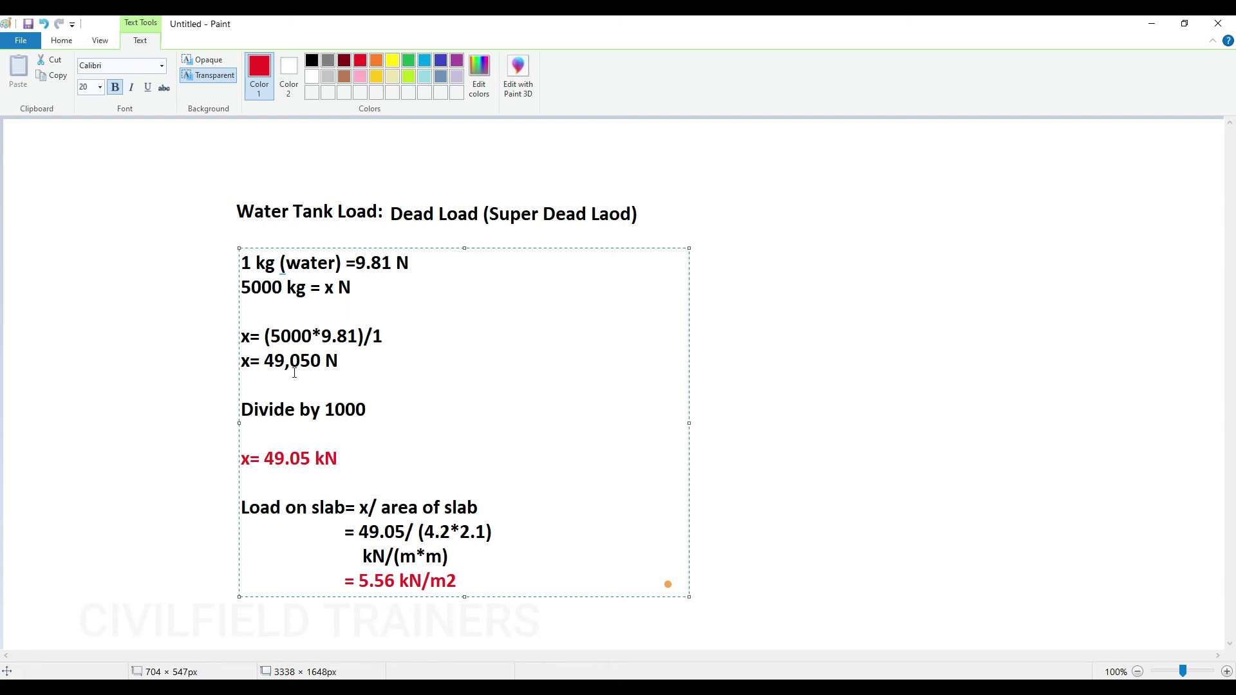
{"action": "left_click_drag", "start_coordinate": [353, 452], "coordinate": [237, 447]}
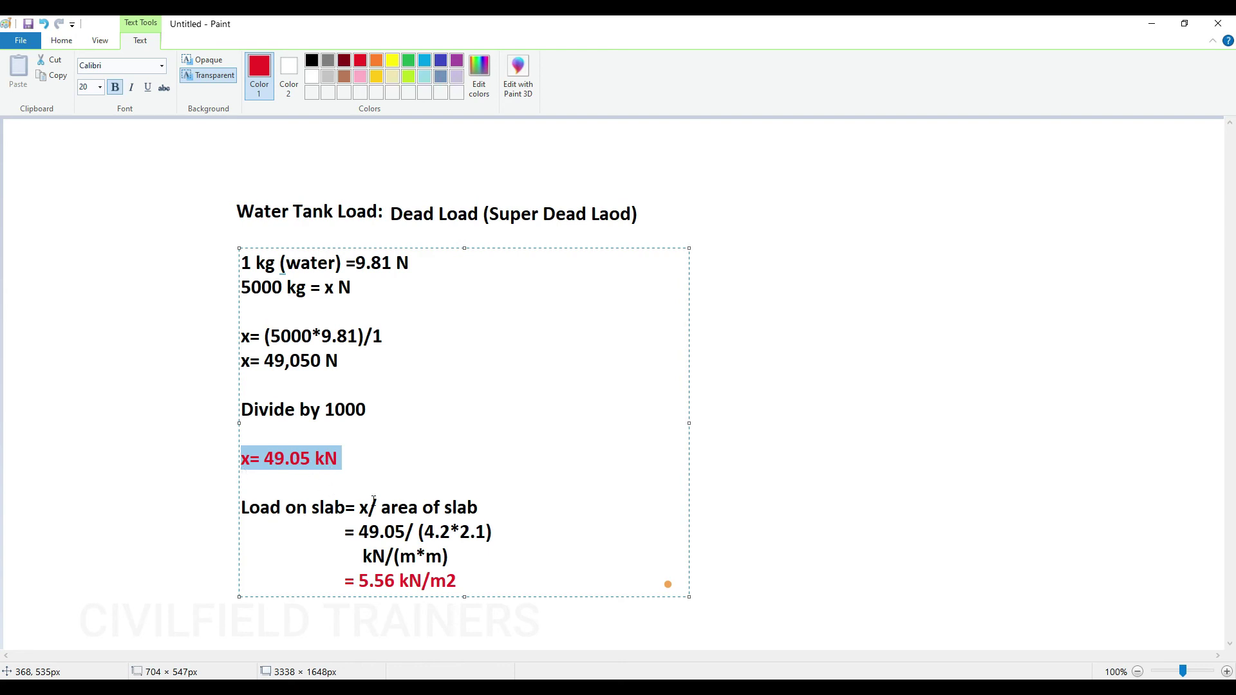
- Switch to ETABS and measure the staircase head room slab's side in plan view using a temporary line, without drawing it
{"action": "key", "text": "alt+Tab"}
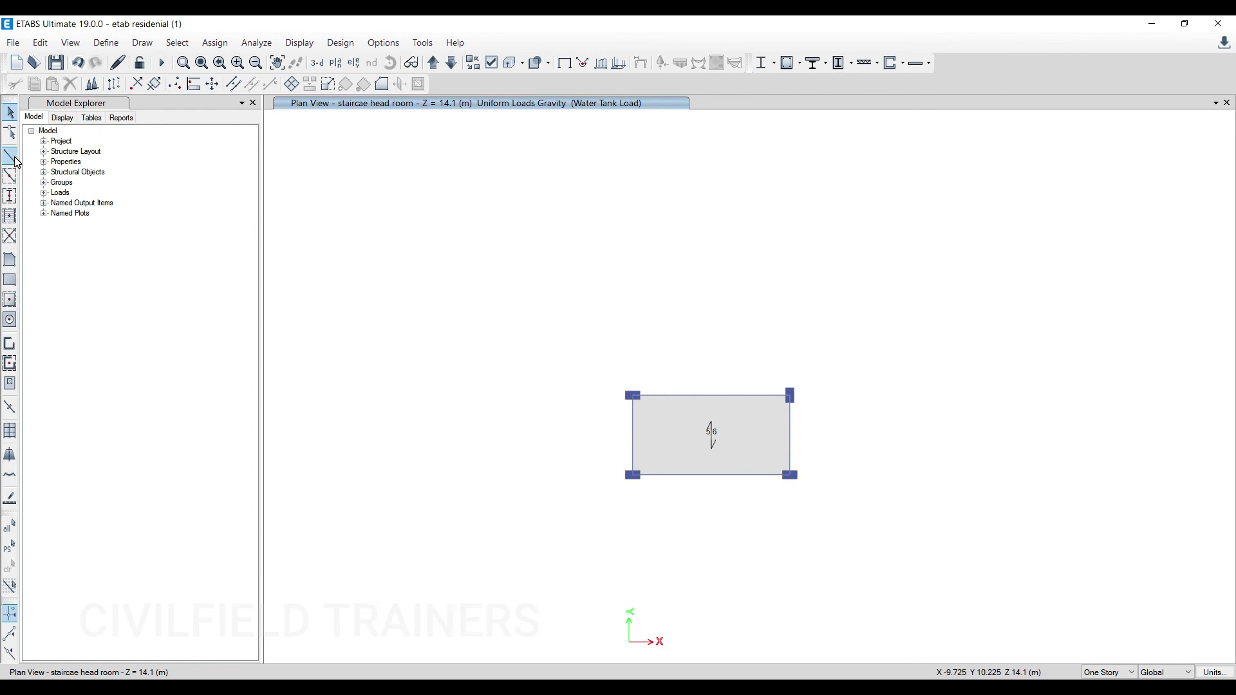
{"action": "left_click", "coordinate": [348, 67]}
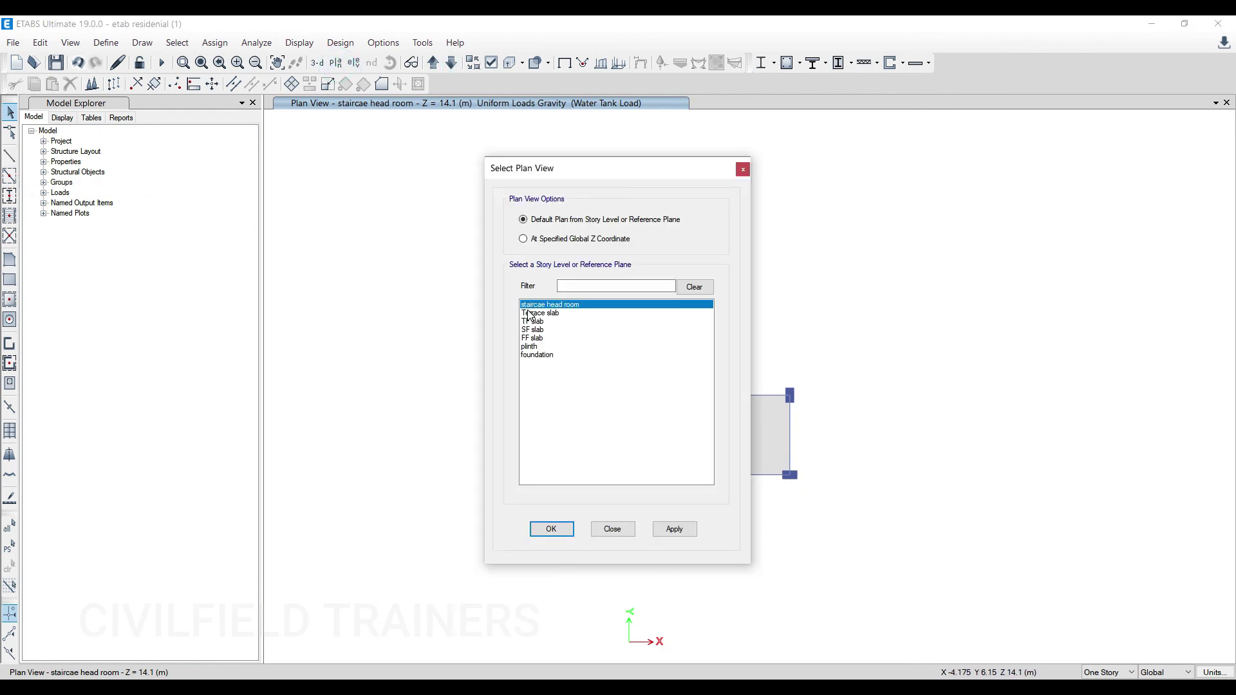
{"action": "left_click", "coordinate": [675, 529]}
{"action": "left_click", "coordinate": [551, 529]}
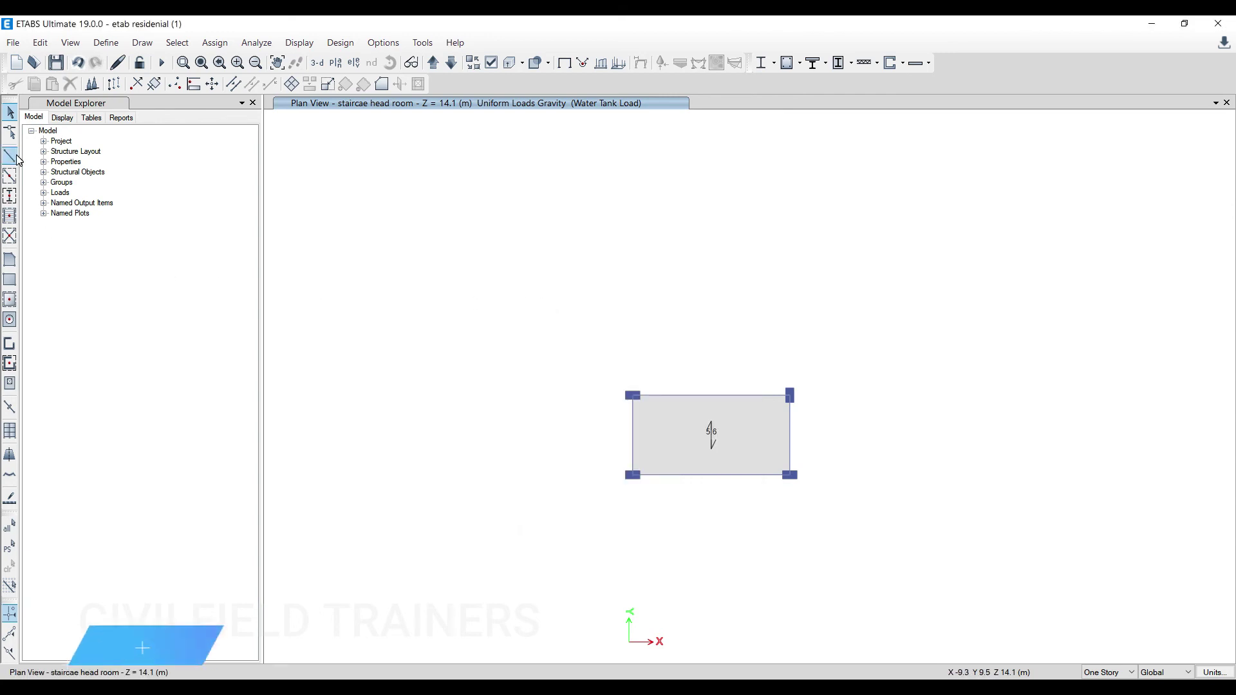
{"action": "left_click", "coordinate": [17, 158]}
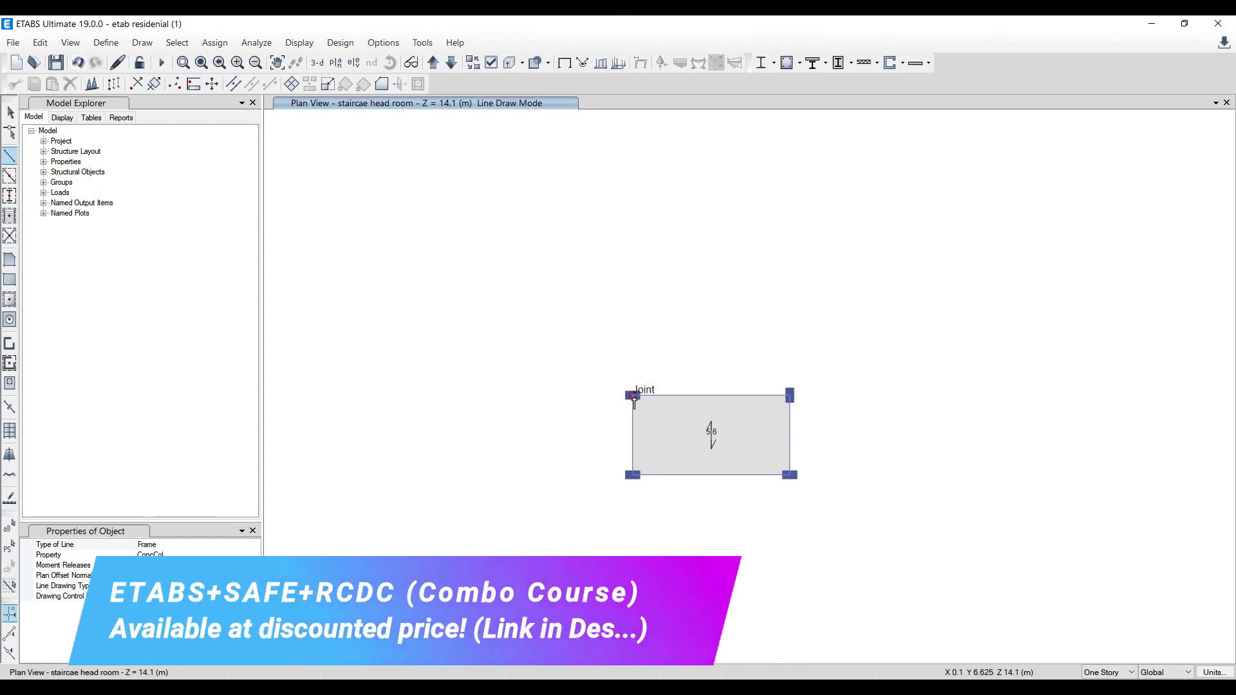
{"action": "left_click", "coordinate": [634, 396]}
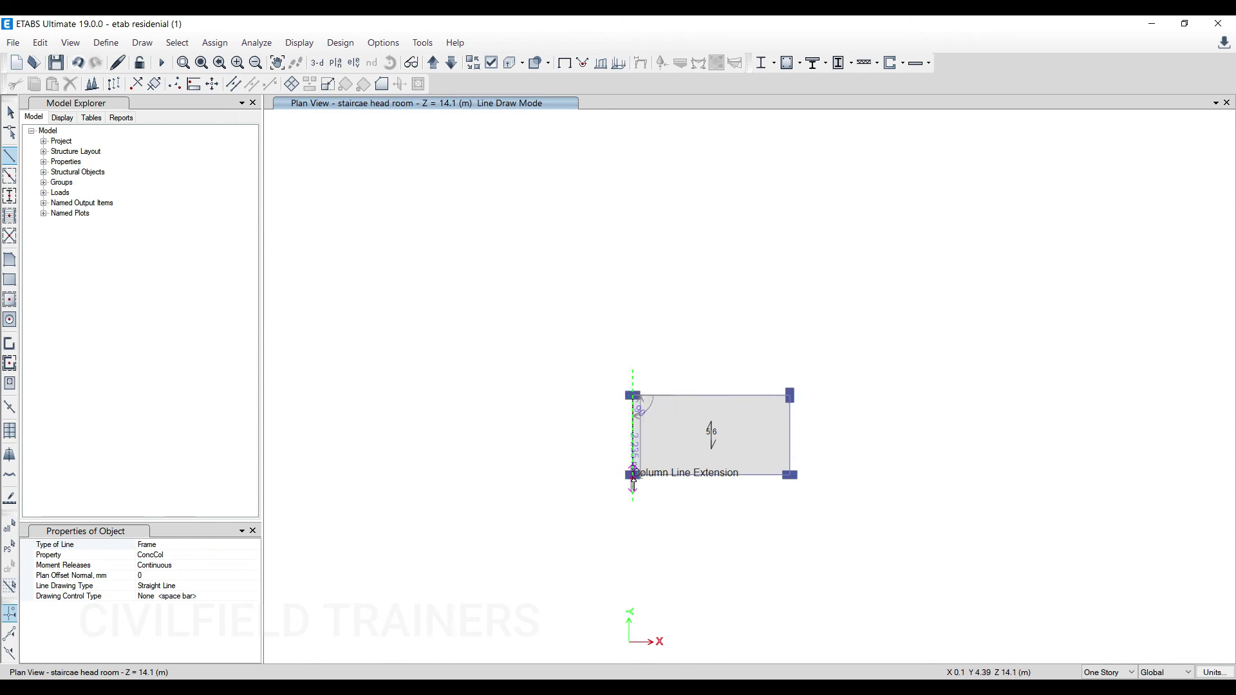
{"action": "scroll", "coordinate": [633, 484], "scroll_direction": "up", "scroll_amount": 2}
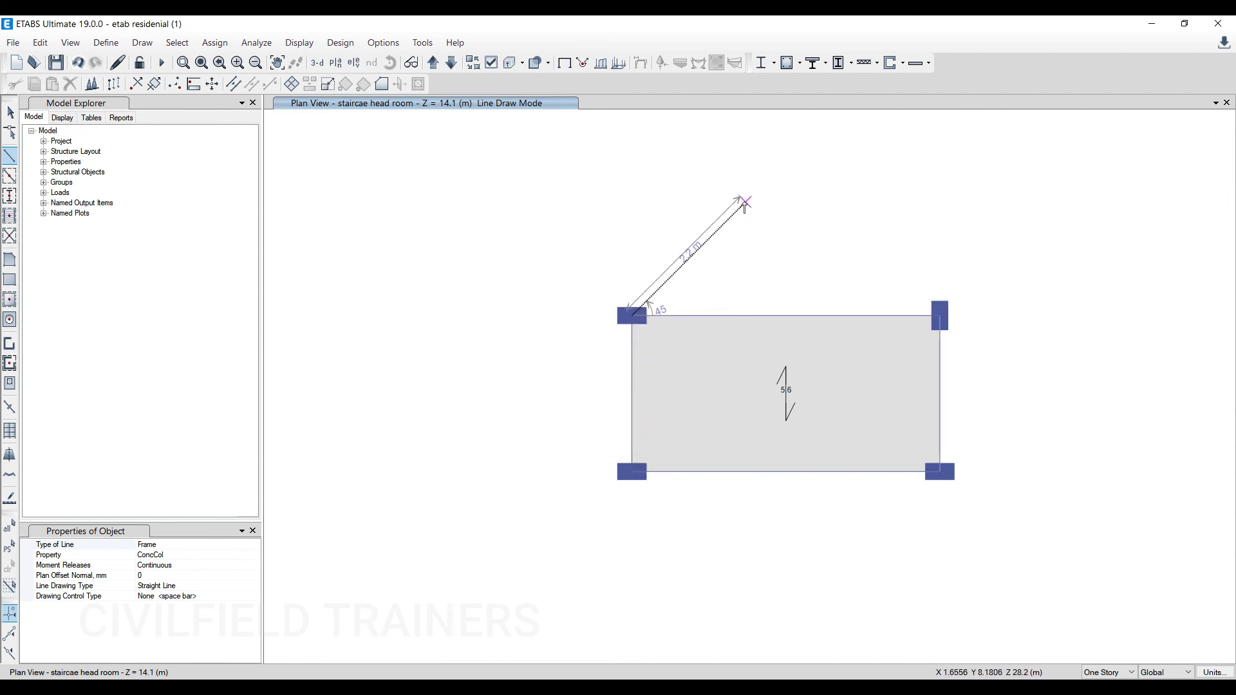
{"action": "key", "text": "Escape"}
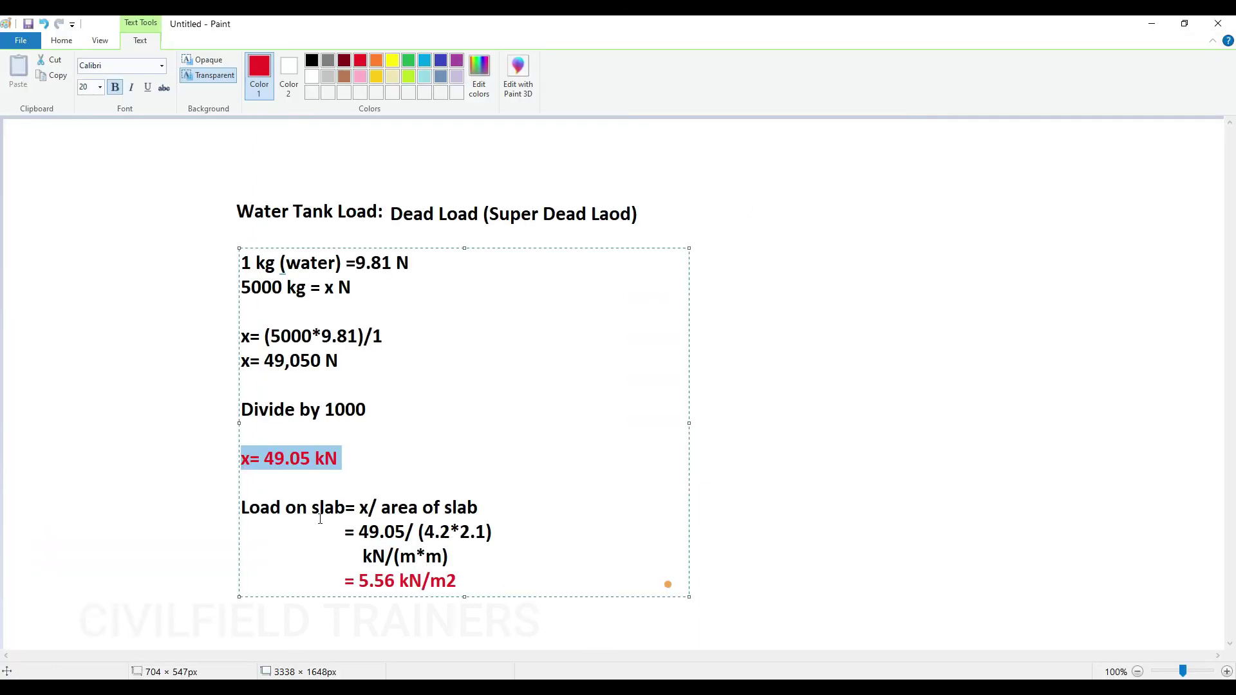
- Return to the Paint notes and review the slab load calculation, from tank weight and slab area to load per square metre
{"action": "left_click", "coordinate": [342, 512]}
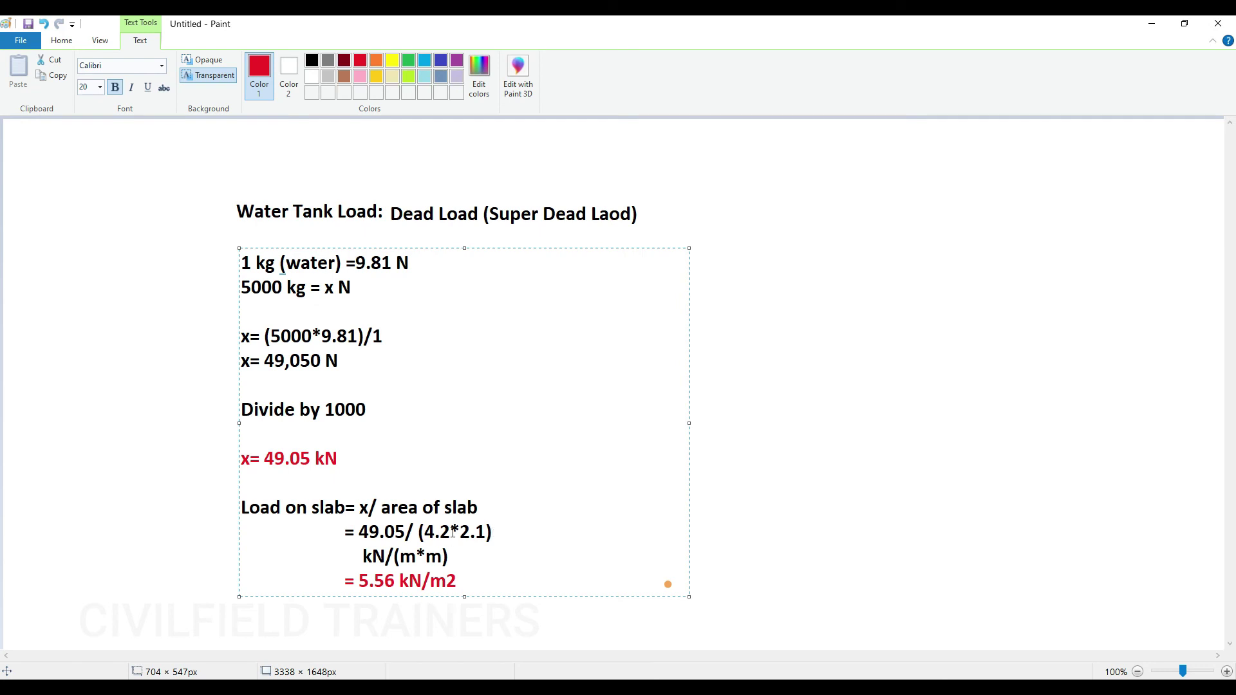
{"action": "left_click_drag", "start_coordinate": [406, 532], "coordinate": [358, 532]}
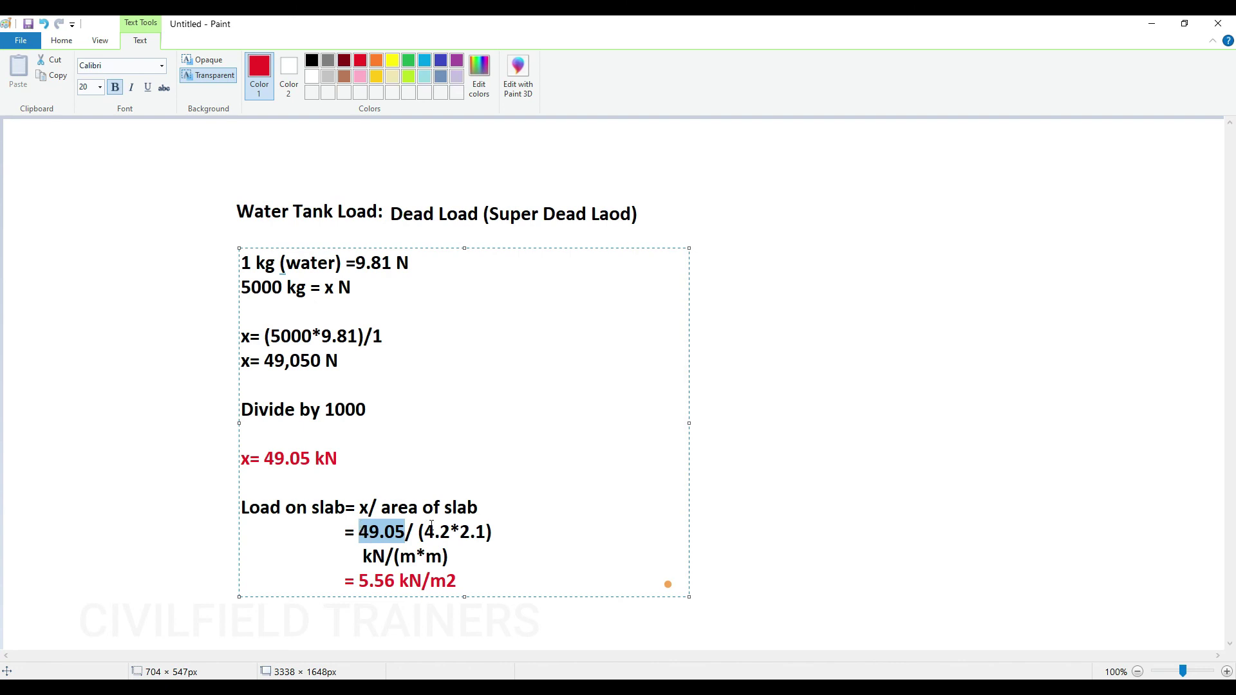
{"action": "left_click_drag", "start_coordinate": [468, 578], "coordinate": [340, 580]}
{"action": "left_click", "coordinate": [499, 571]}
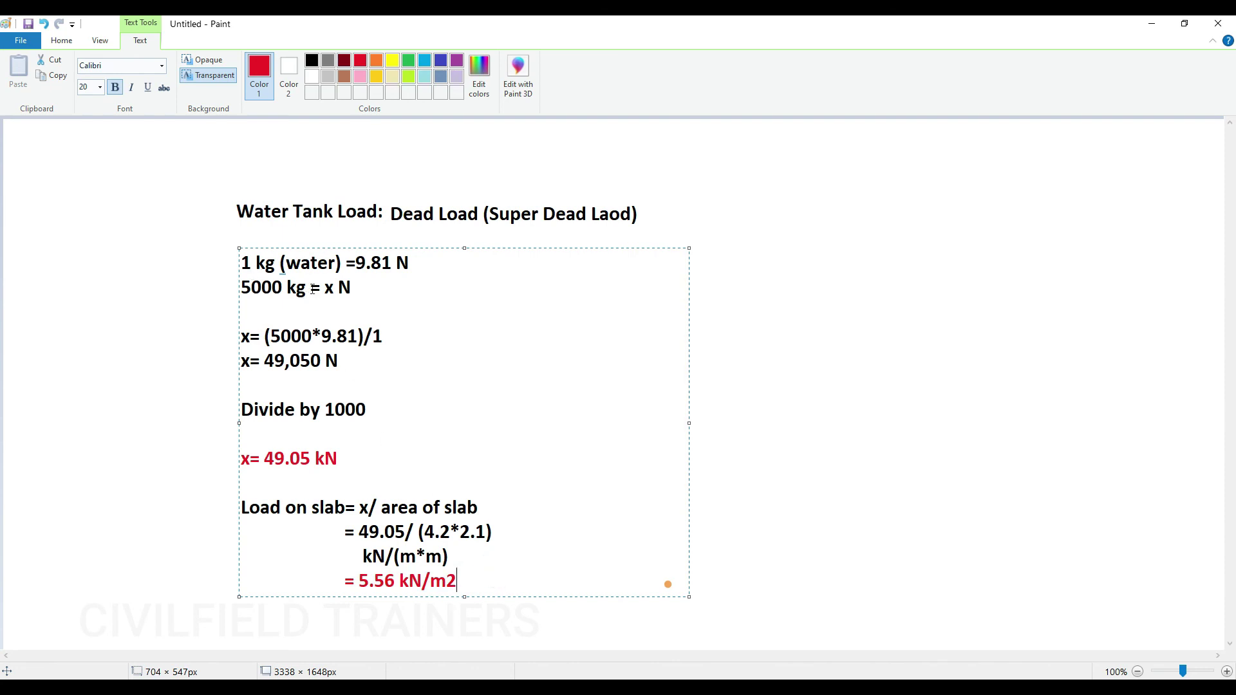
{"action": "left_click_drag", "start_coordinate": [313, 289], "coordinate": [239, 290]}
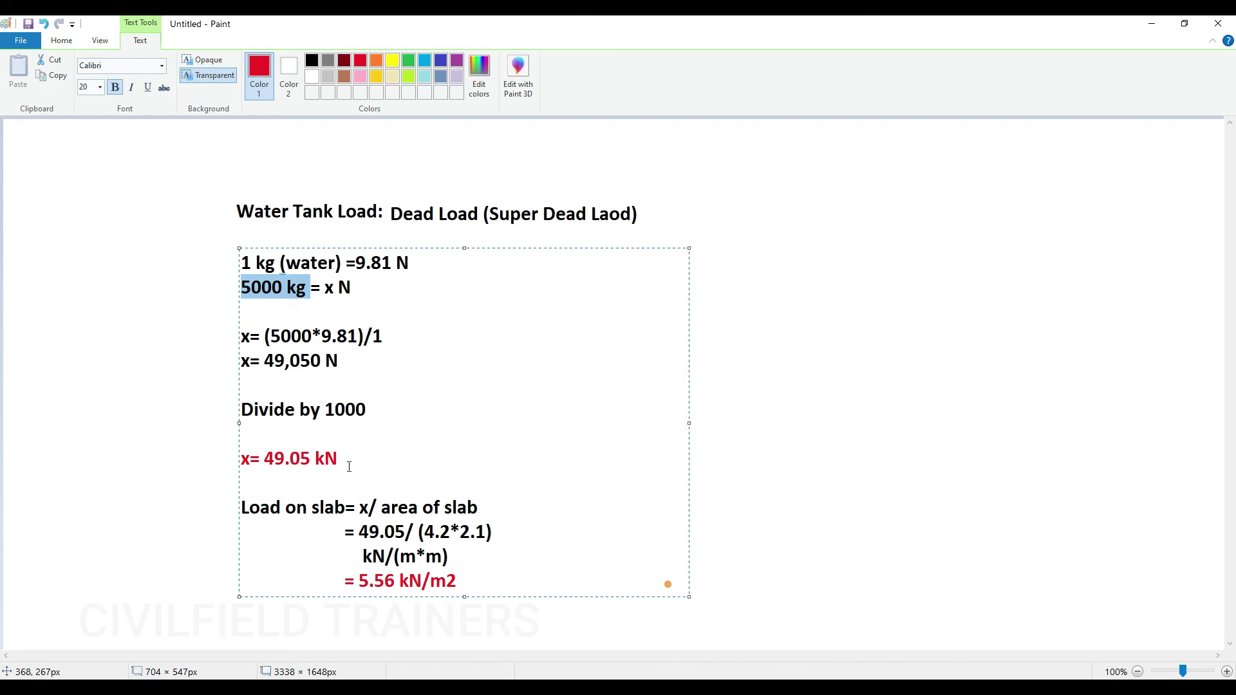
{"action": "left_click_drag", "start_coordinate": [343, 460], "coordinate": [242, 460]}
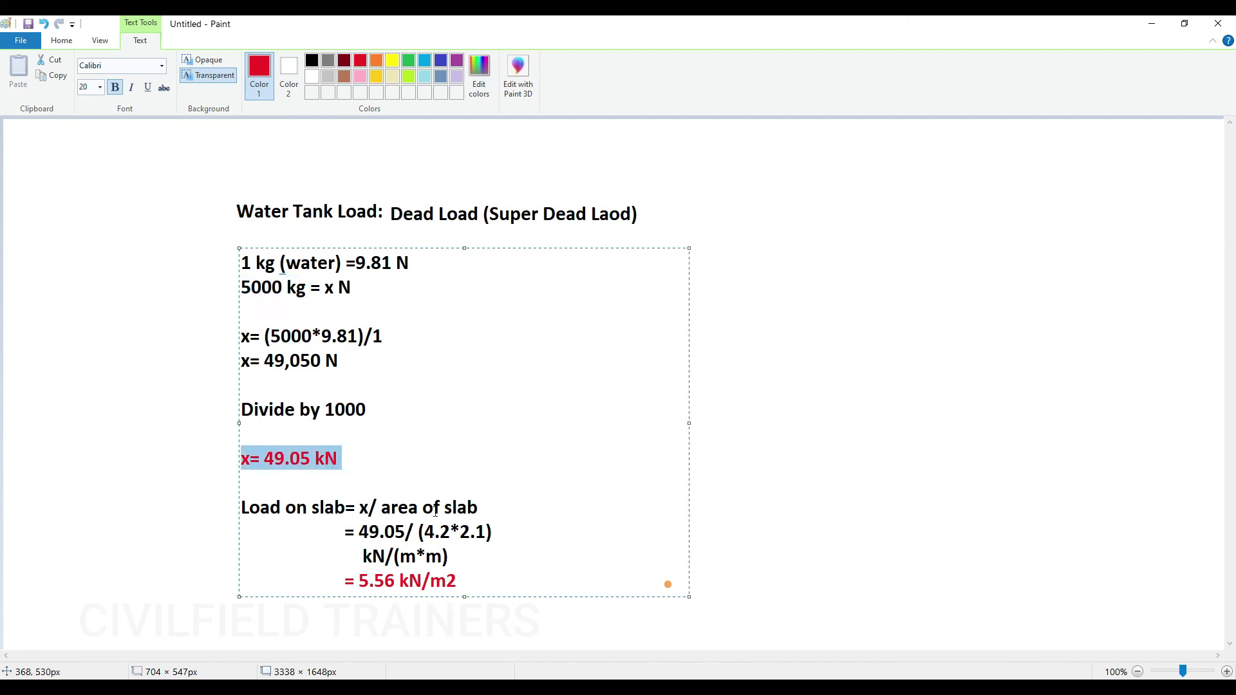
{"action": "key", "text": "alt+Tab"}
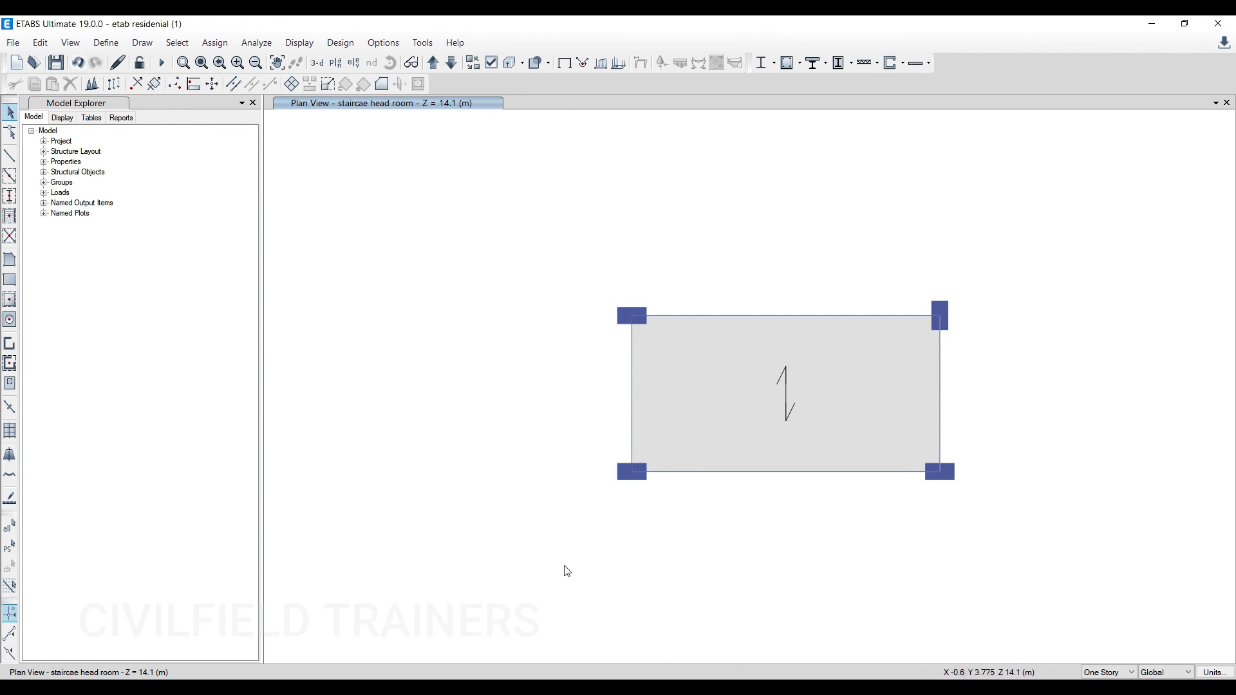
{"action": "key", "text": "alt+Tab"}
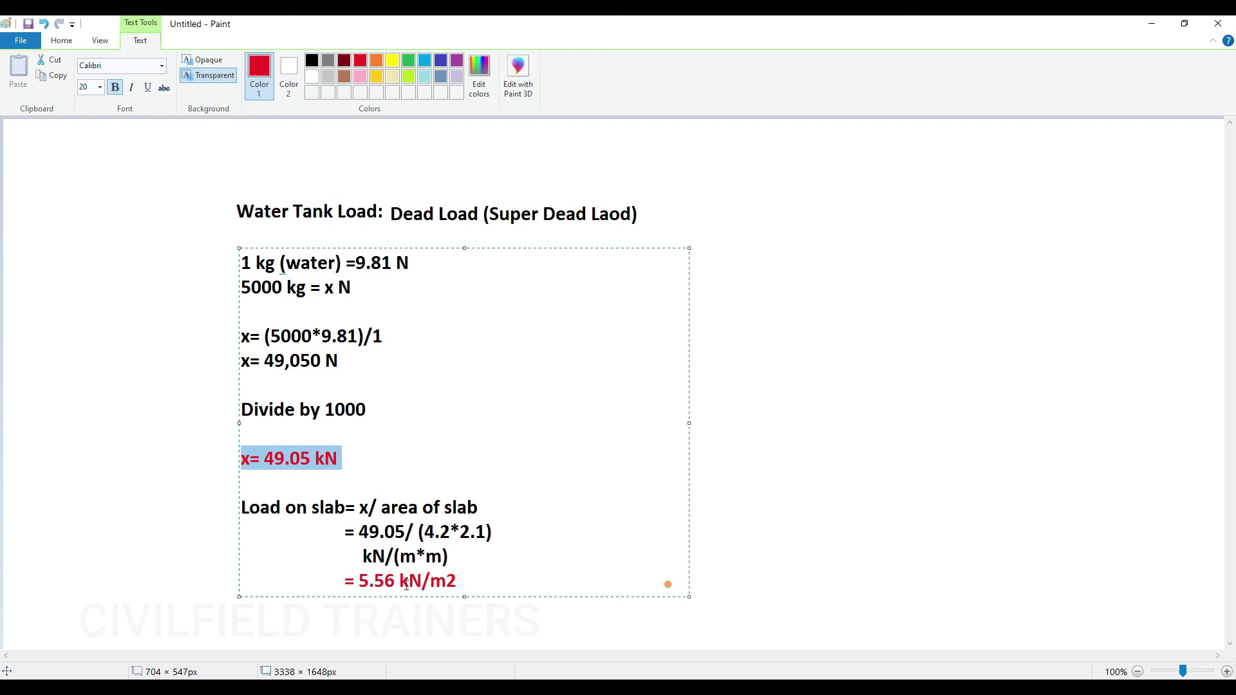
{"action": "left_click_drag", "start_coordinate": [367, 581], "coordinate": [483, 583]}
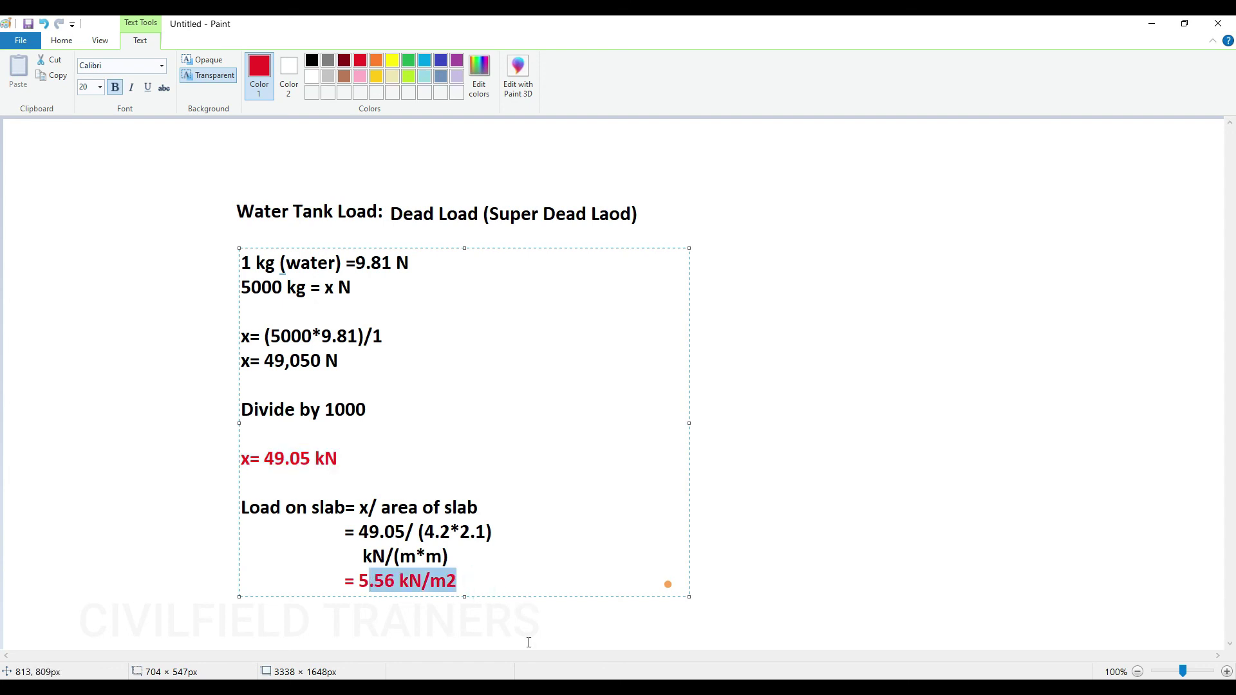
- Switch to ETABS and review the Water Tank Load entry in the load pattern definitions, leaving them unmodified
{"action": "key", "text": "alt+Tab"}
{"action": "left_click", "coordinate": [105, 42]}
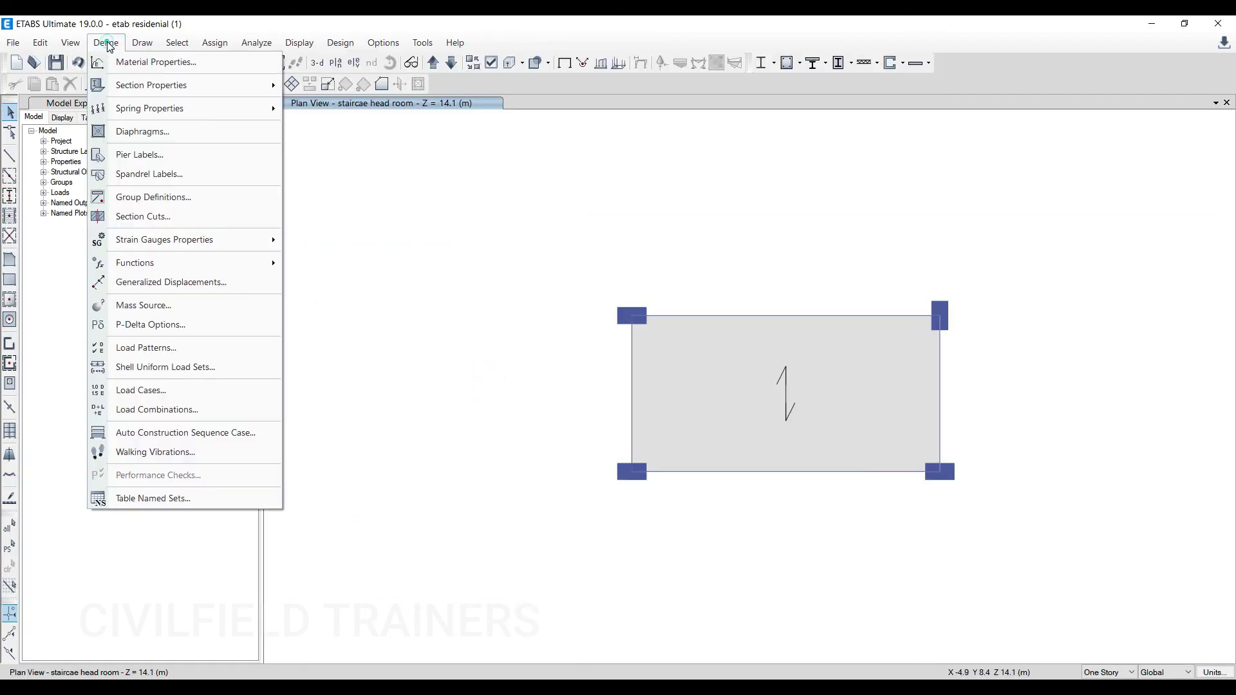
{"action": "left_click", "coordinate": [161, 348]}
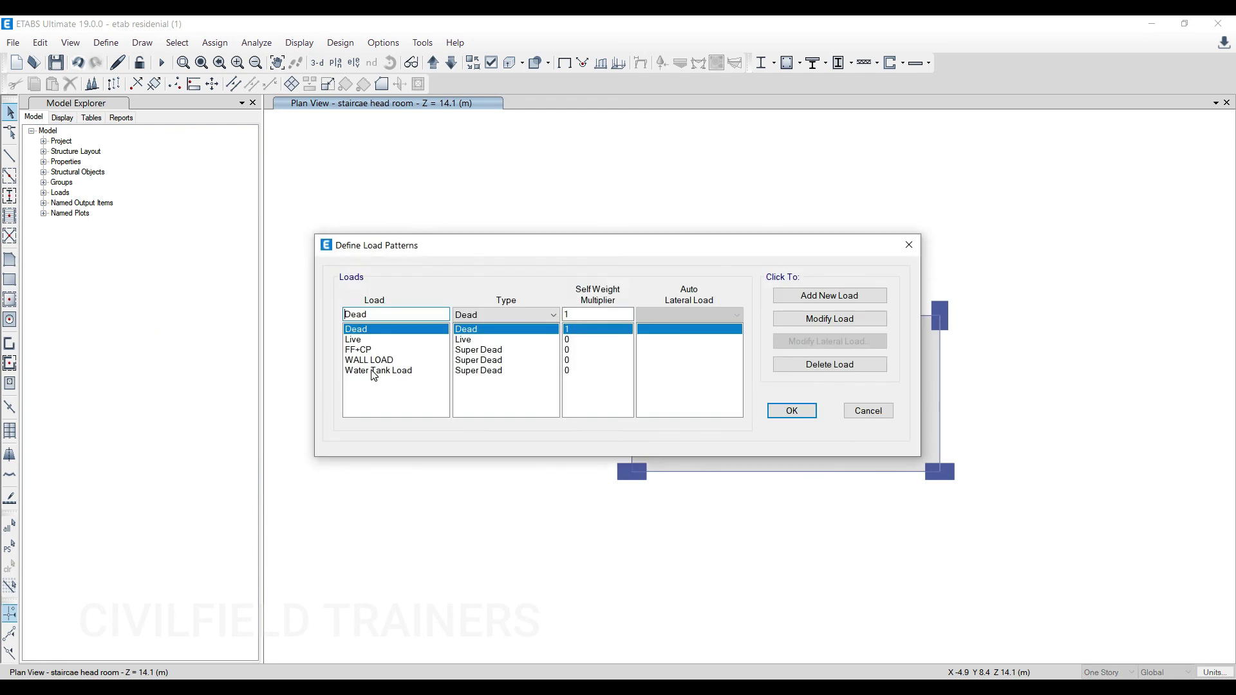
{"action": "left_click", "coordinate": [375, 371]}
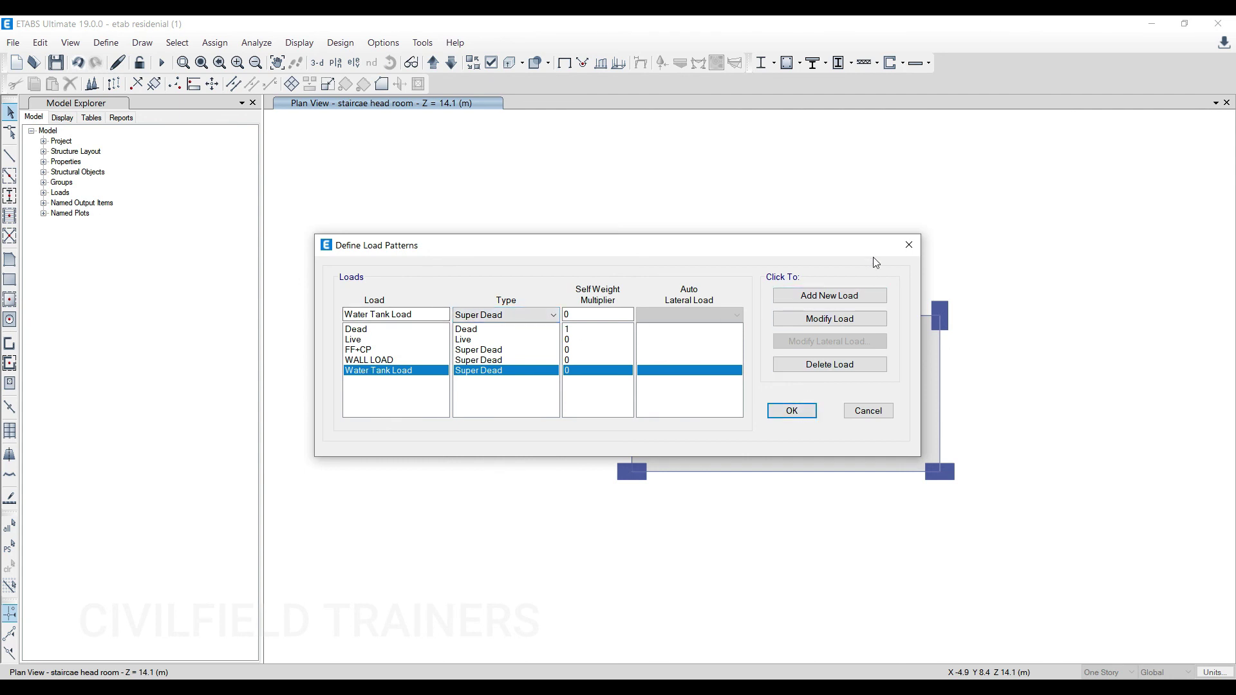
{"action": "left_click", "coordinate": [908, 250]}
- Select the staircase head room slab and review the uniform shell load settings for the Water Tank Load pattern without applying them
{"action": "left_click", "coordinate": [697, 371]}
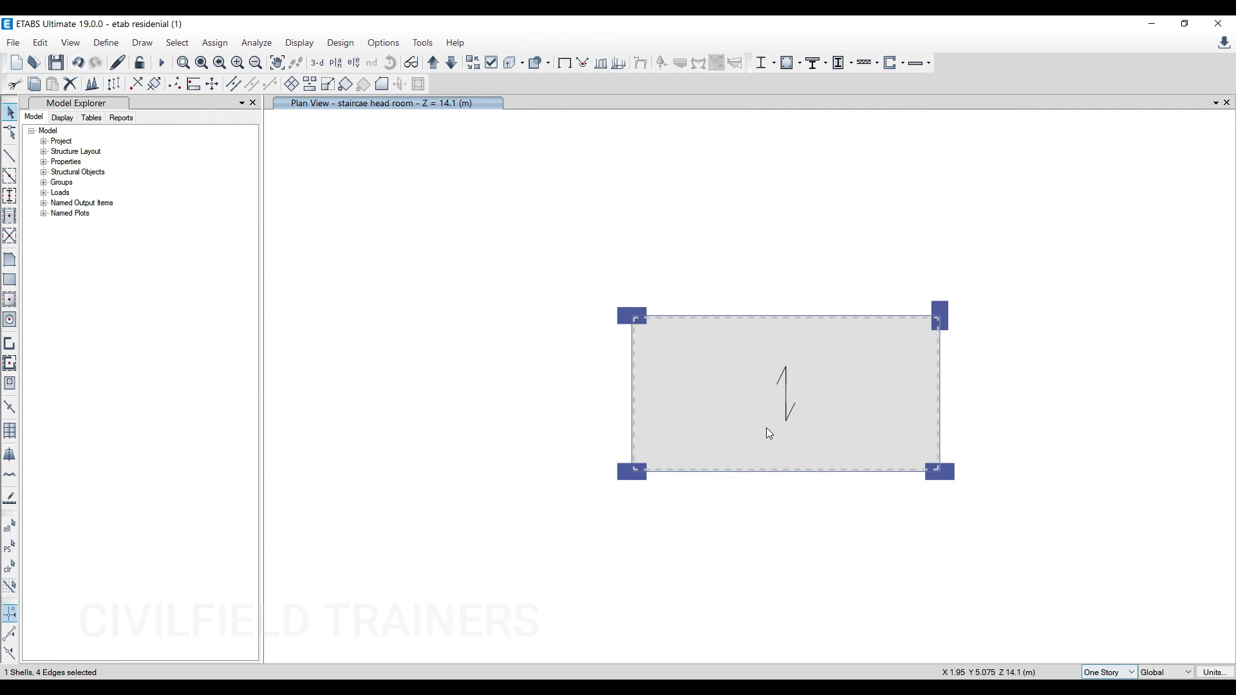
{"action": "left_click", "coordinate": [215, 43]}
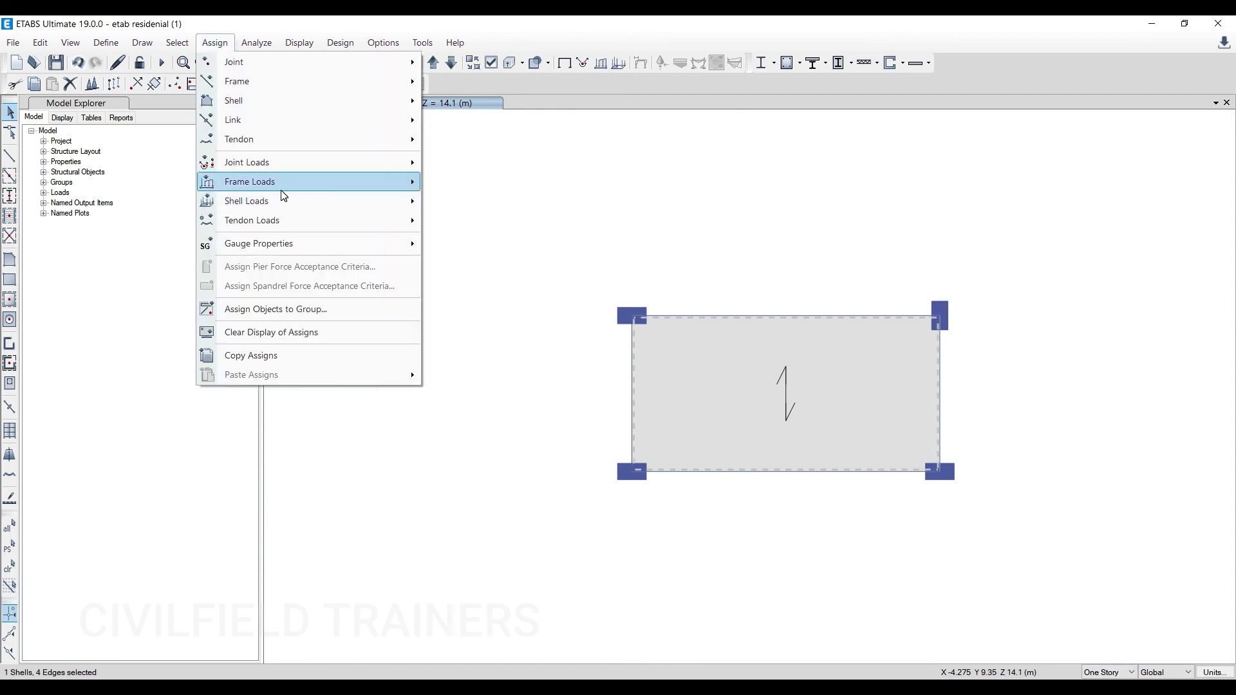
{"action": "mouse_move", "coordinate": [288, 204]}
{"action": "left_click", "coordinate": [469, 221]}
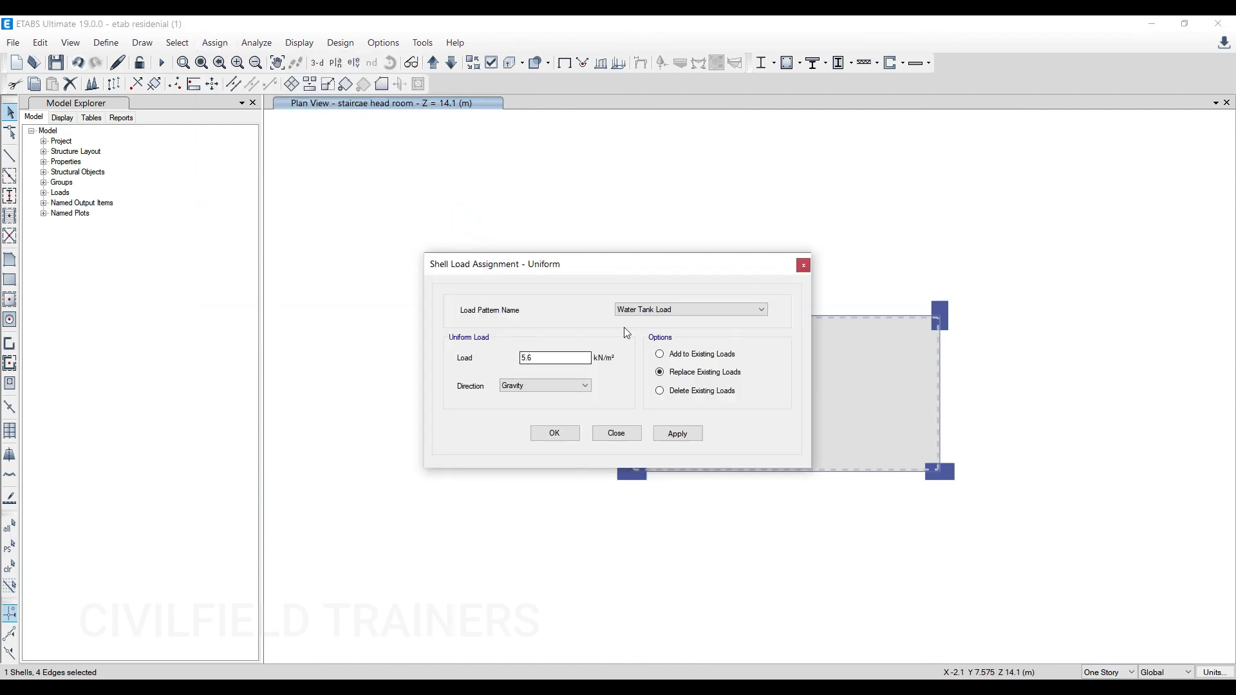
{"action": "left_click", "coordinate": [635, 312]}
{"action": "left_click", "coordinate": [644, 355]}
{"action": "double_click", "coordinate": [551, 356]}
{"action": "left_click", "coordinate": [801, 265]}
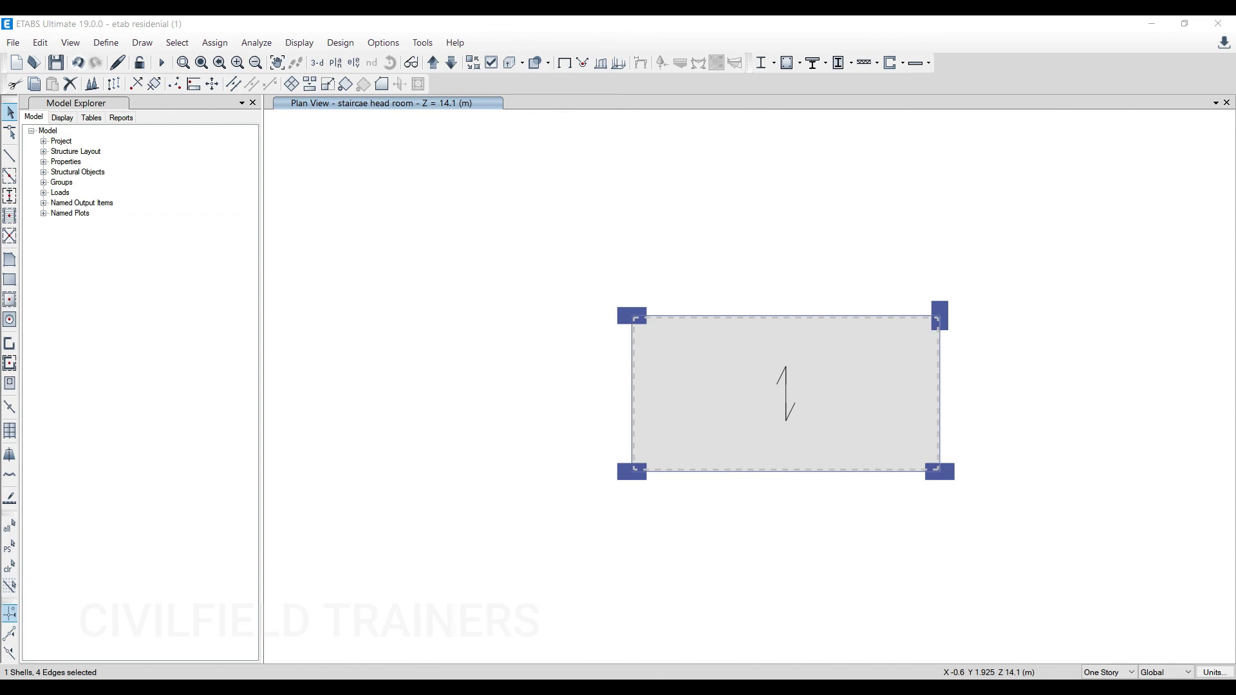
- Switch back to the Paint notes and review the 5000 kg tank weight against its kilonewton value
{"action": "key", "text": "alt+Tab"}
{"action": "left_click", "coordinate": [433, 391]}
{"action": "left_click", "coordinate": [309, 290]}
{"action": "left_click_drag", "start_coordinate": [310, 290], "coordinate": [239, 291]}
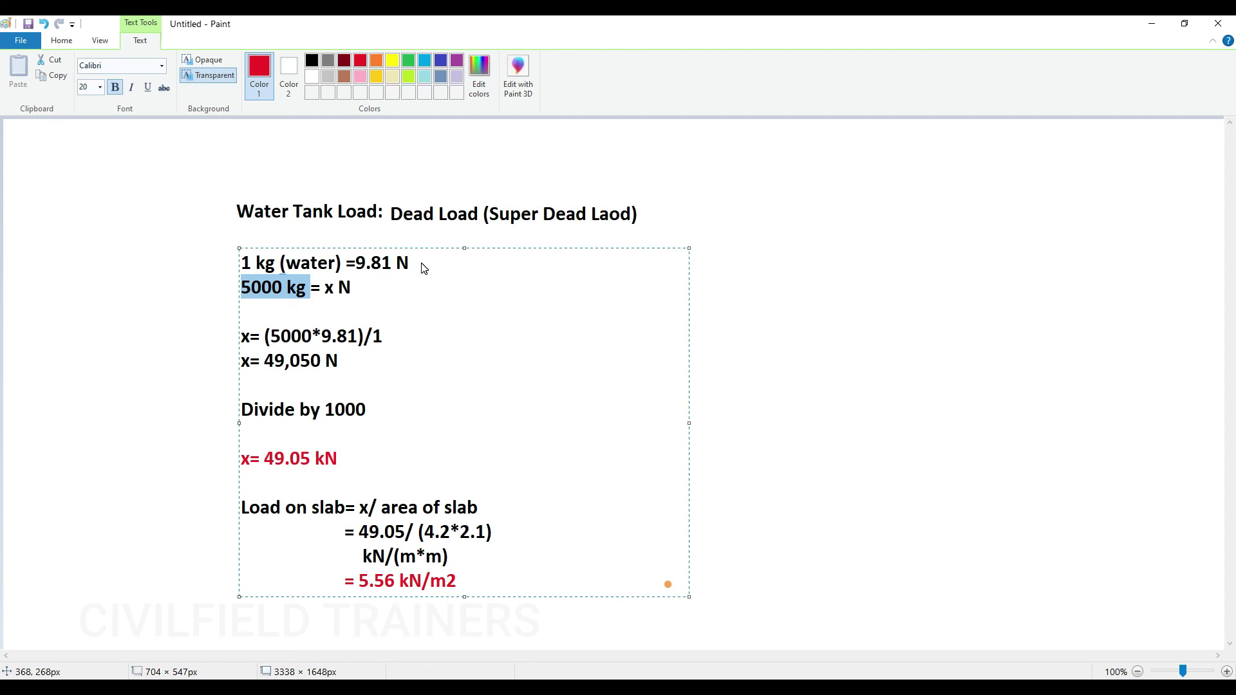
{"action": "left_click", "coordinate": [364, 467]}
{"action": "left_click_drag", "start_coordinate": [364, 467], "coordinate": [226, 468]}
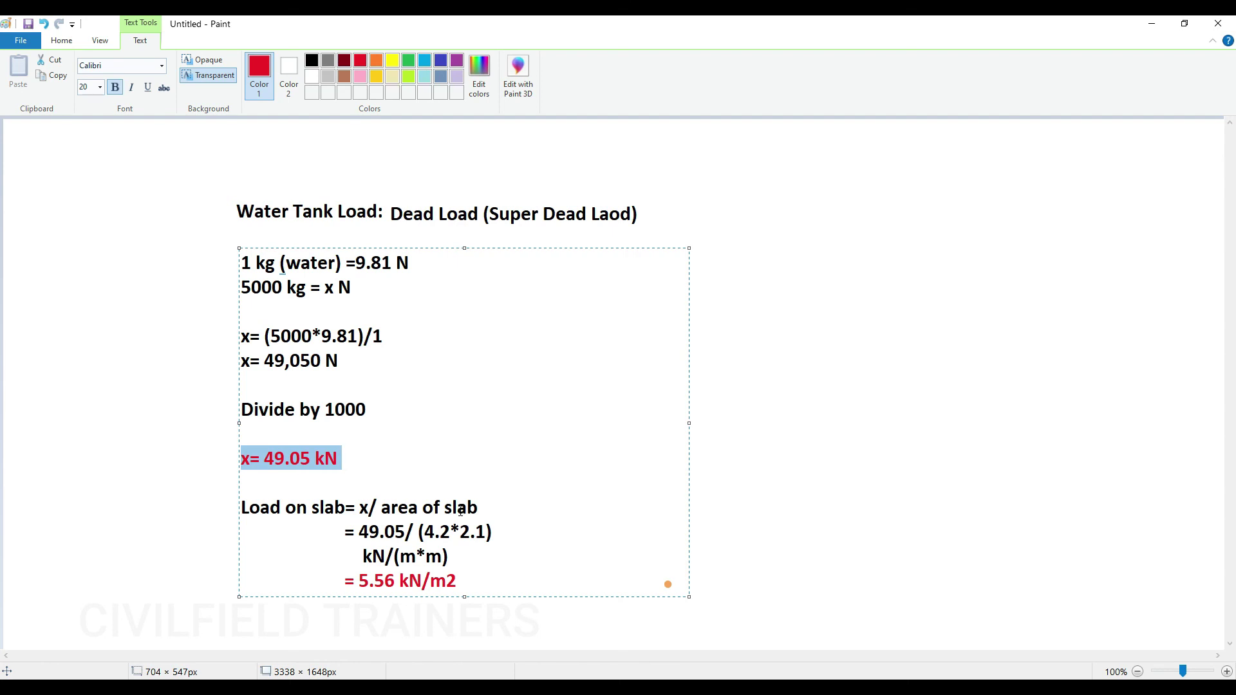
{"action": "left_click", "coordinate": [295, 291]}
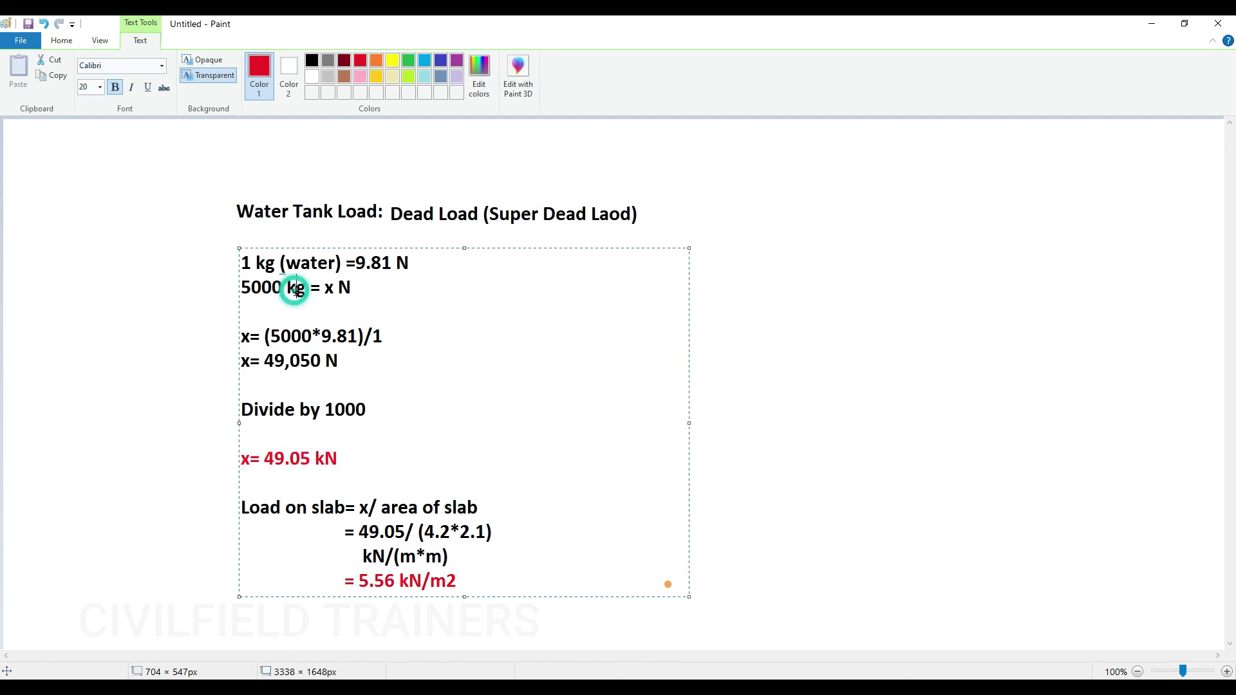
{"action": "left_click_drag", "start_coordinate": [310, 290], "coordinate": [244, 297]}
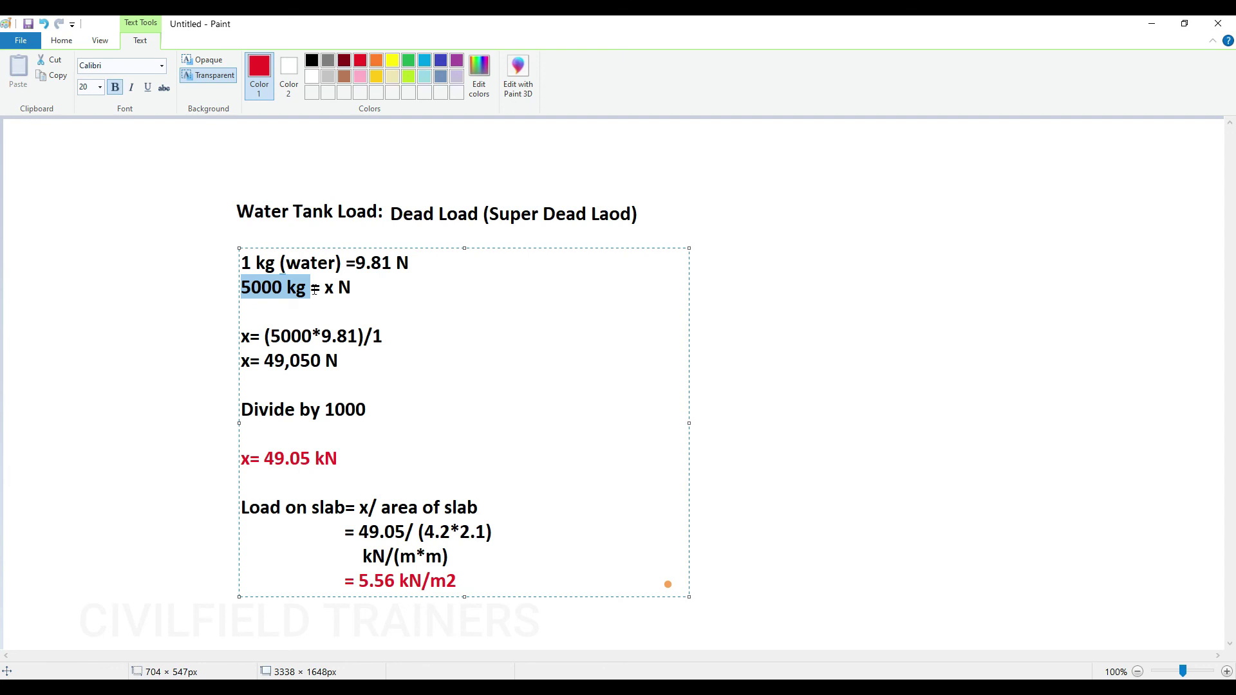
{"action": "left_click", "coordinate": [314, 290]}
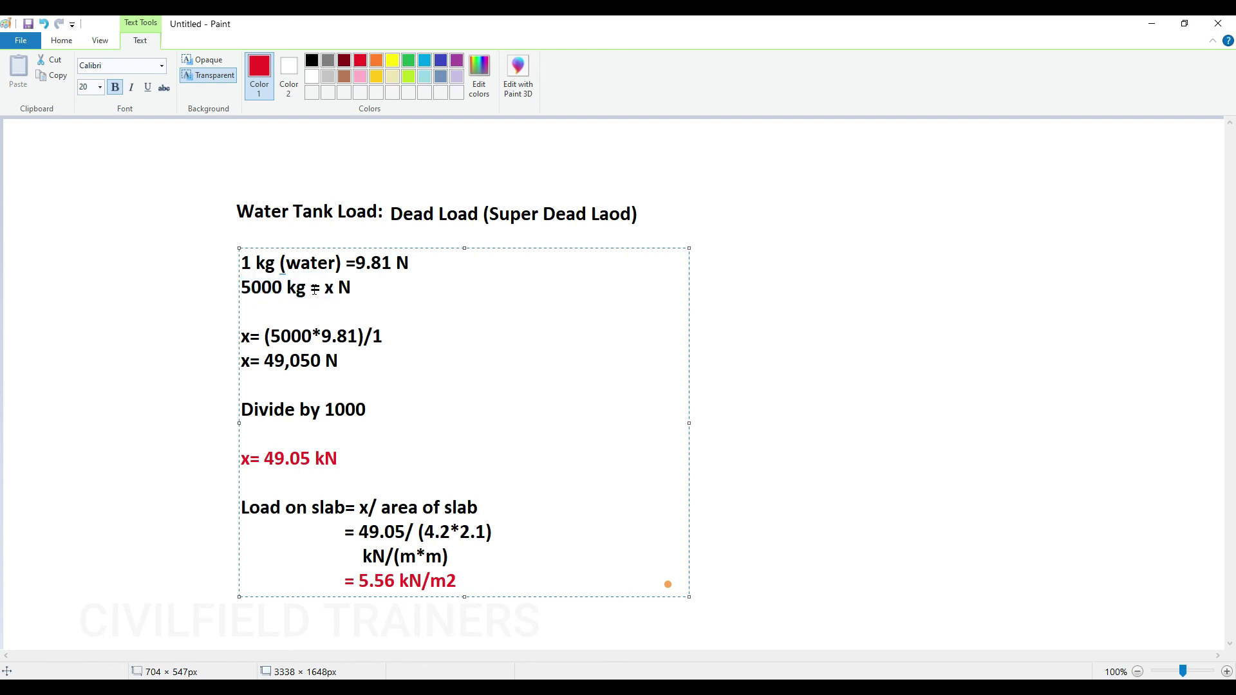